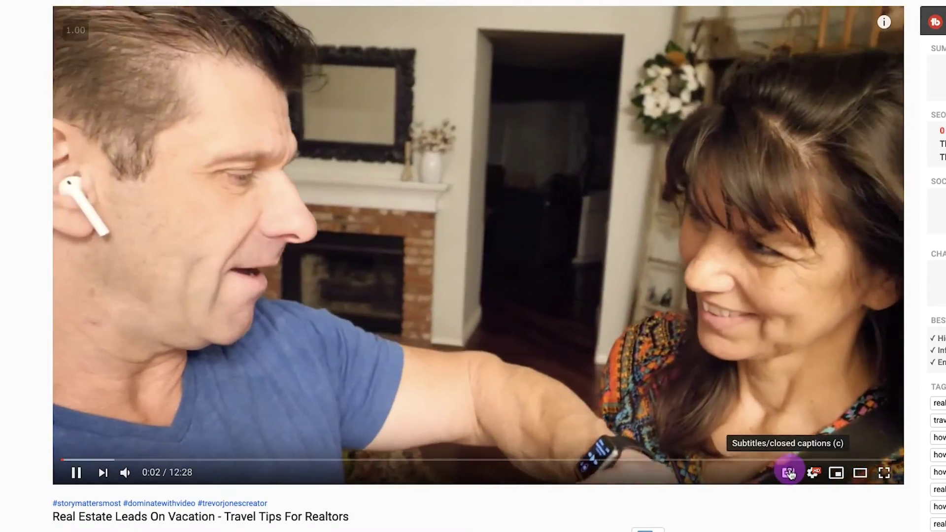
Switch on English subtitles for the Real Estate Leads On Vacation video with the CC button.
click(789, 473)
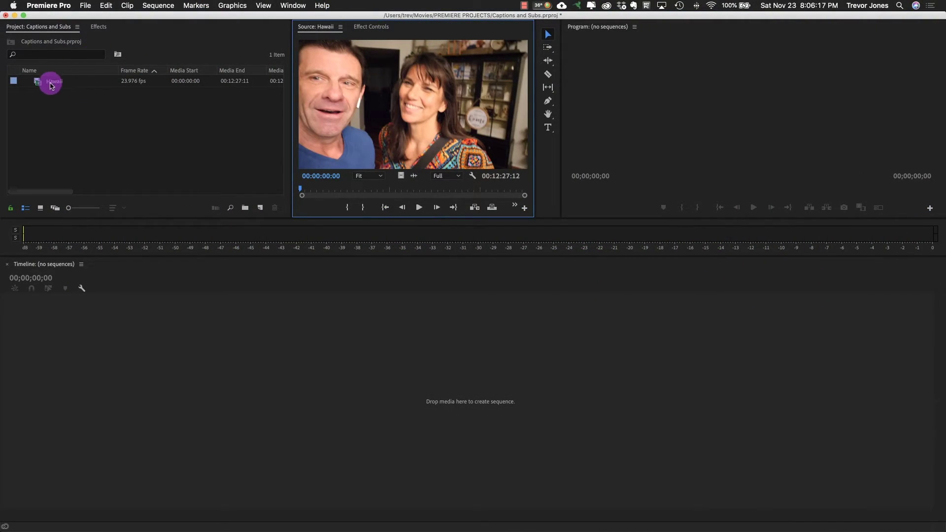
Build a Hawaii sequence from the Hawaii clip, holding its video and audio tracks.
drag(38, 84, 262, 208)
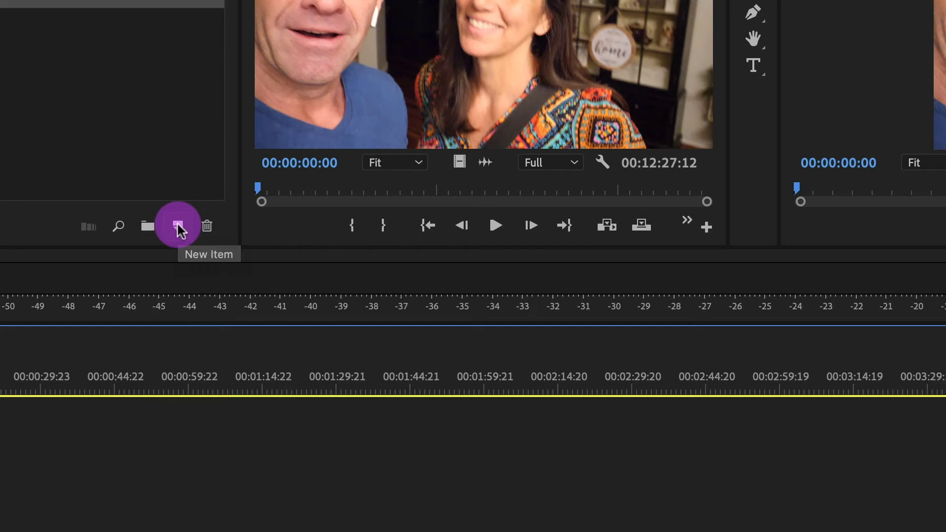
click(261, 208)
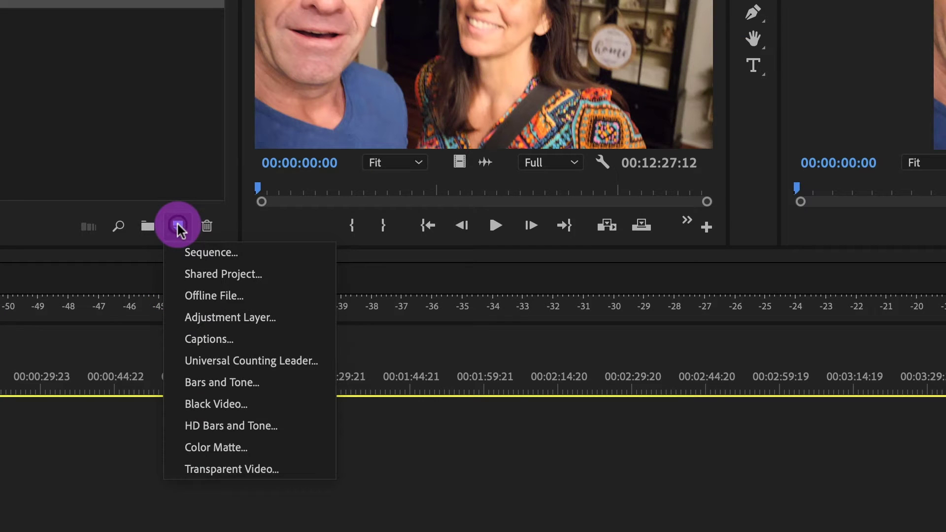
Create a new Open Captions item at 1920x1080, 23.976 fps.
click(215, 339)
click(562, 281)
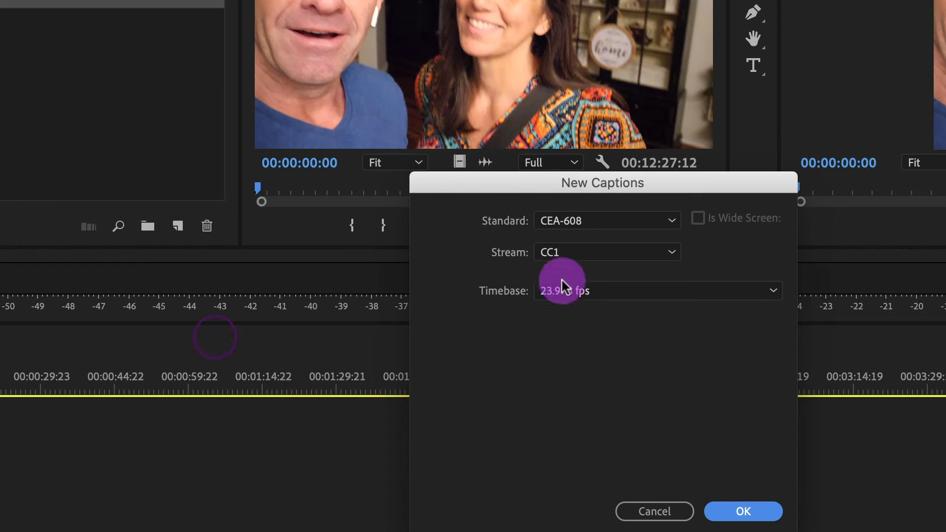
click(590, 223)
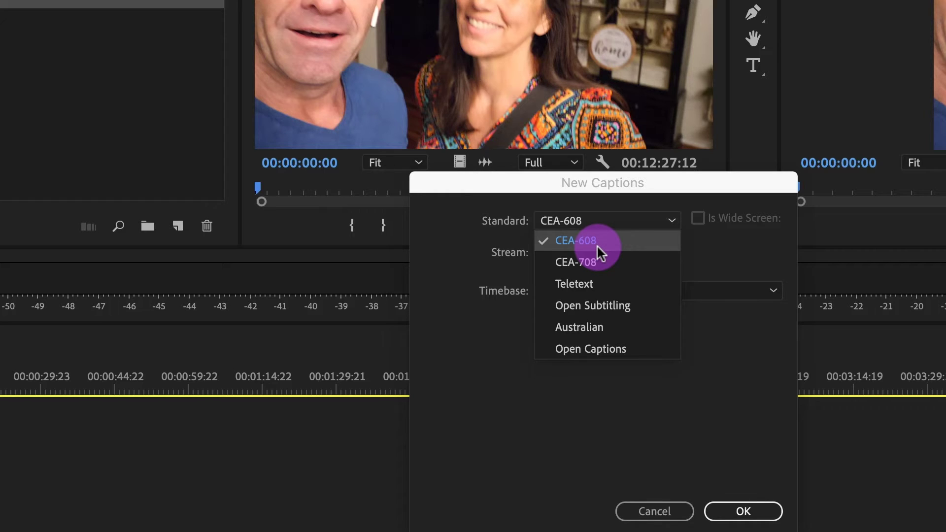
click(616, 347)
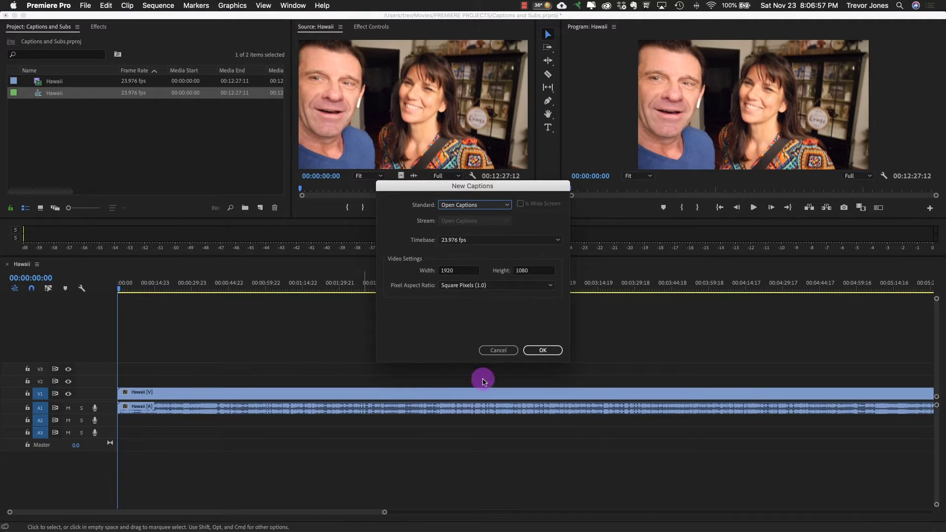
click(543, 349)
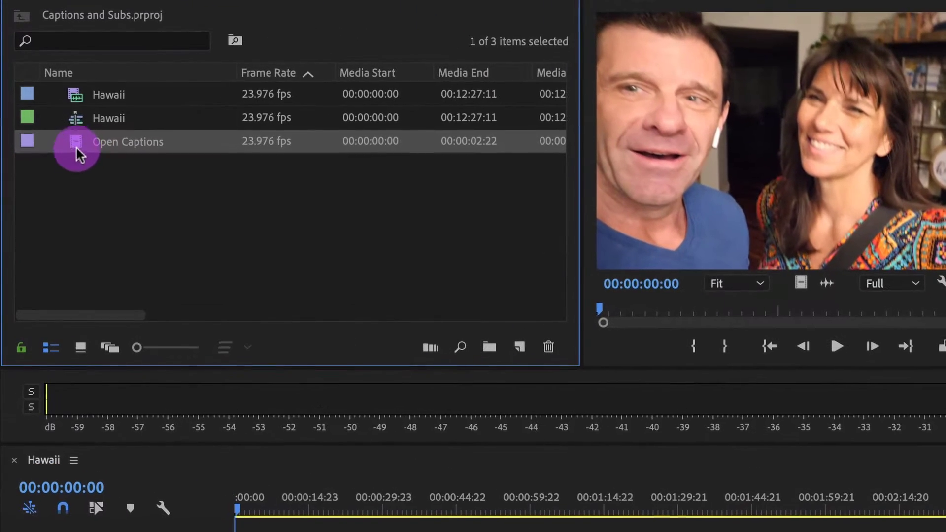
Place the Open Captions clip on V2 at the start and stretch it to the sequence end.
drag(75, 143, 164, 500)
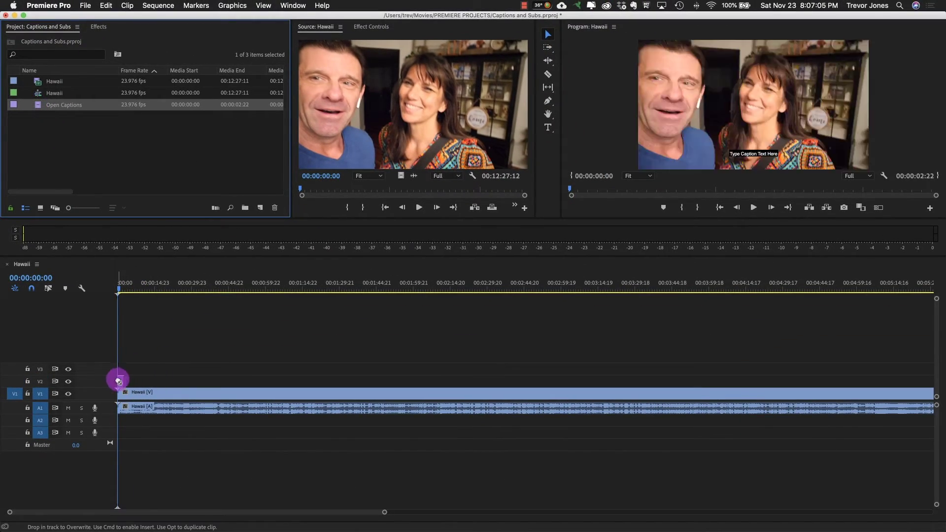
drag(118, 381, 119, 380)
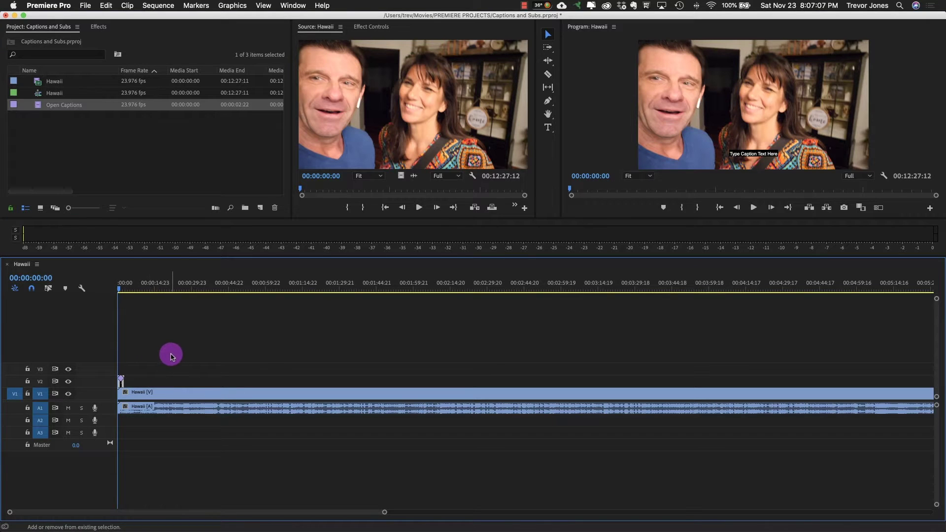
key(minus)
drag(121, 377, 853, 372)
drag(190, 291, 87, 295)
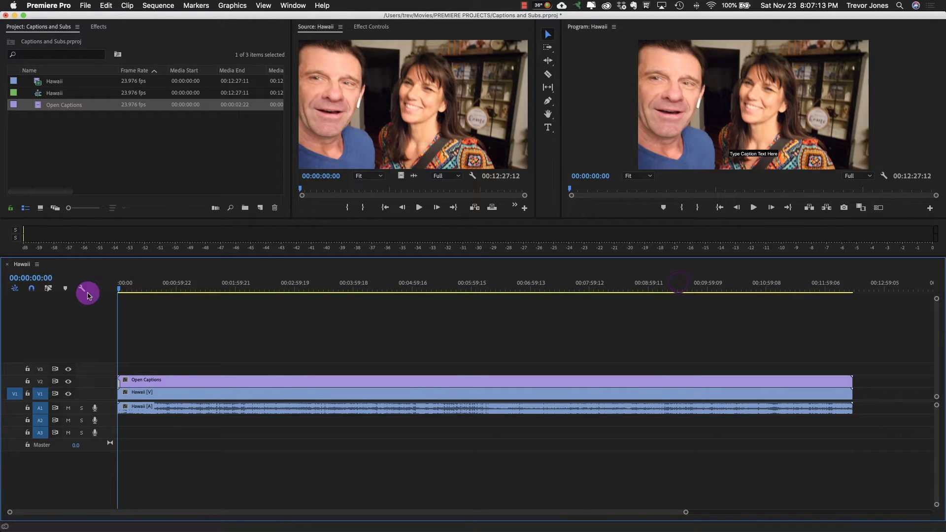
Zoom in on the sequence start, park the playhead about one second in, and select the caption clip.
click(151, 306)
key(F3)
key(F3)
key(F3)
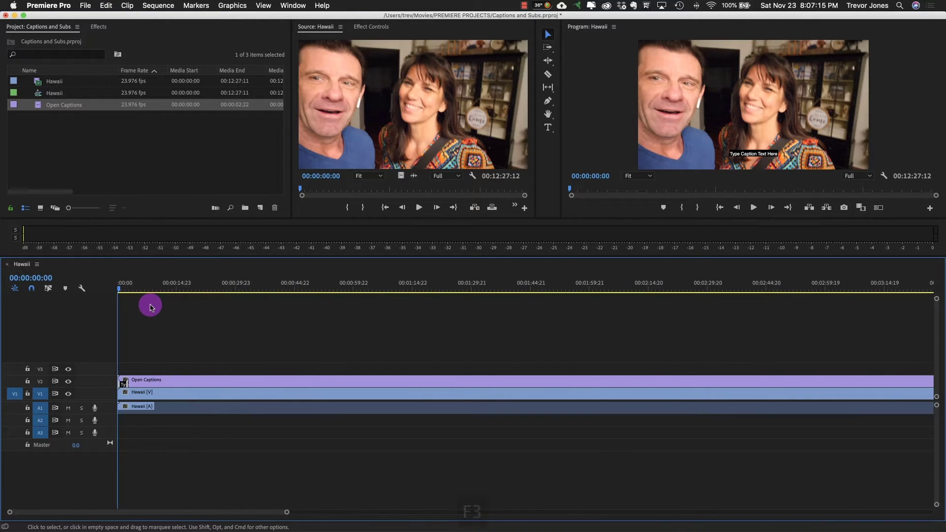
click(157, 288)
mouse_move(159, 288)
mouse_down()
mouse_move(172, 286)
mouse_move(167, 294)
mouse_up()
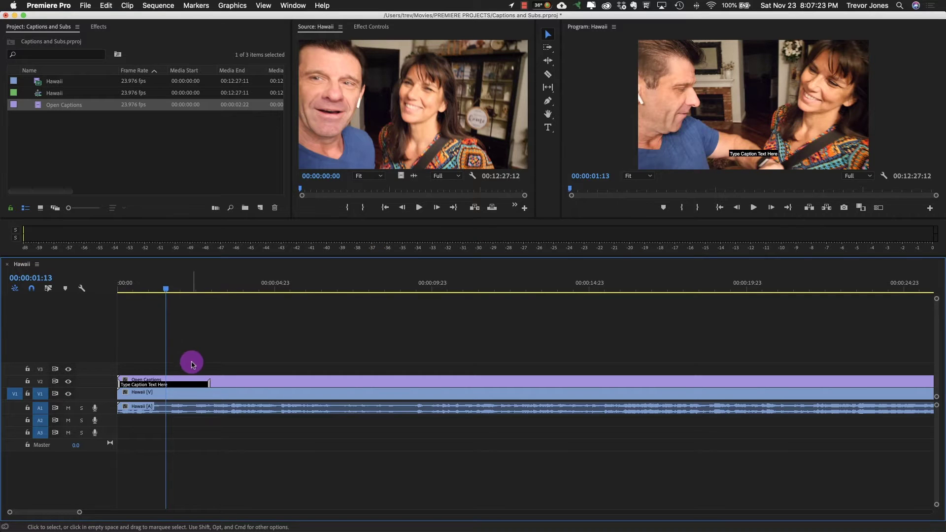
click(178, 387)
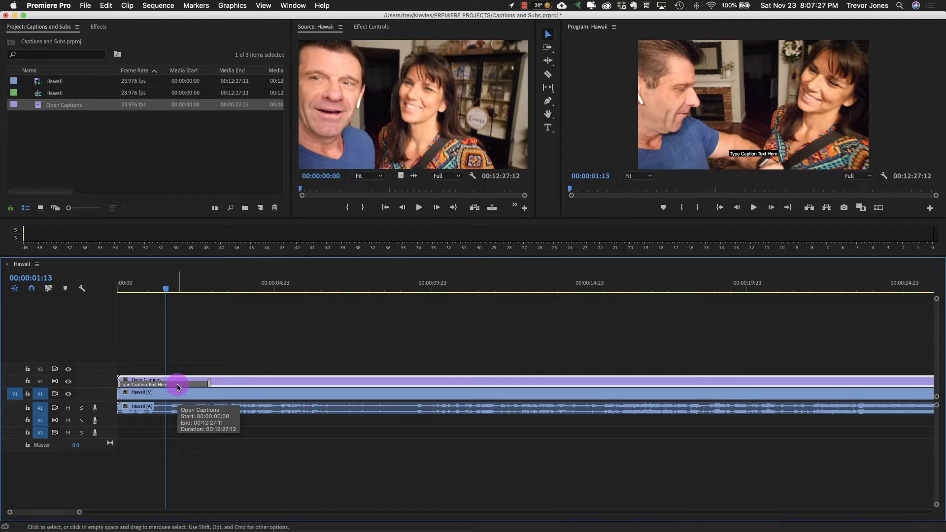
Open the caption clip in the Captions editing panel.
double_click(178, 388)
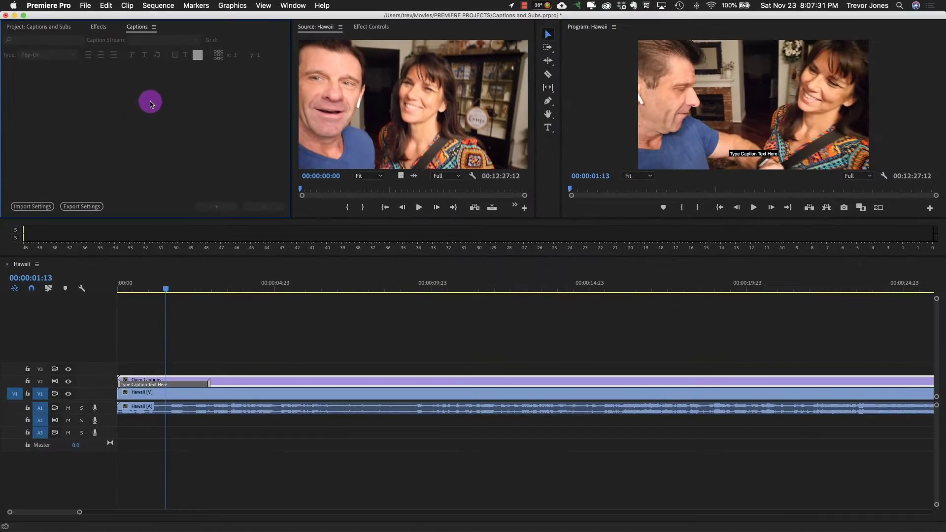
click(206, 325)
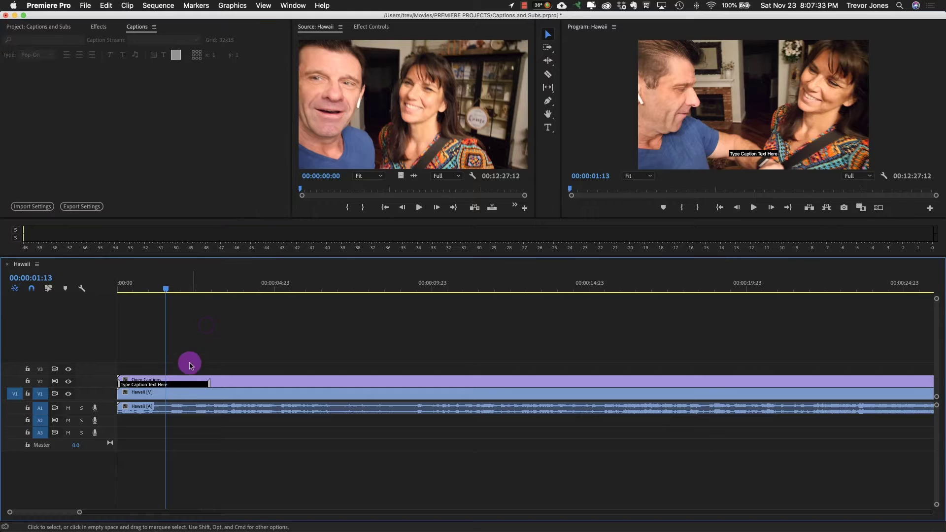
click(190, 387)
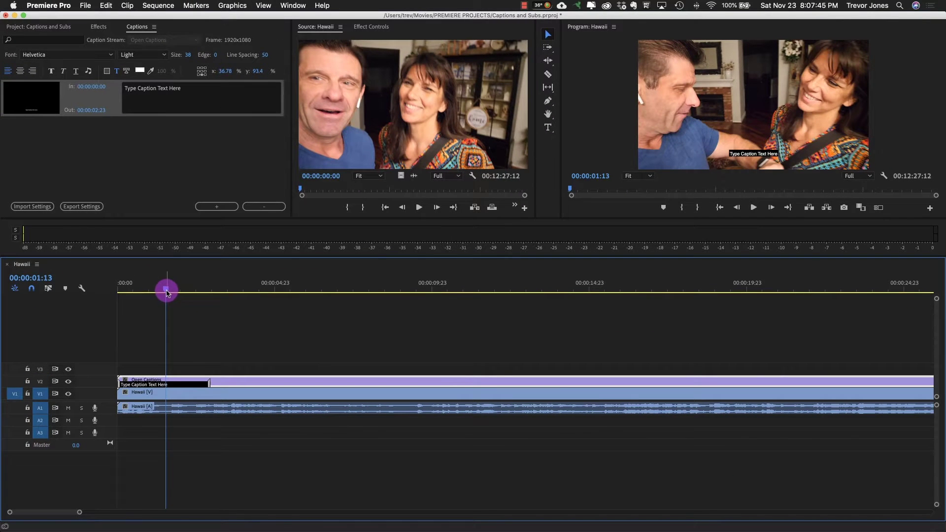
Play the first spoken line and extend the first caption to end at 00:00:04:20.
drag(166, 293, 142, 290)
key(space)
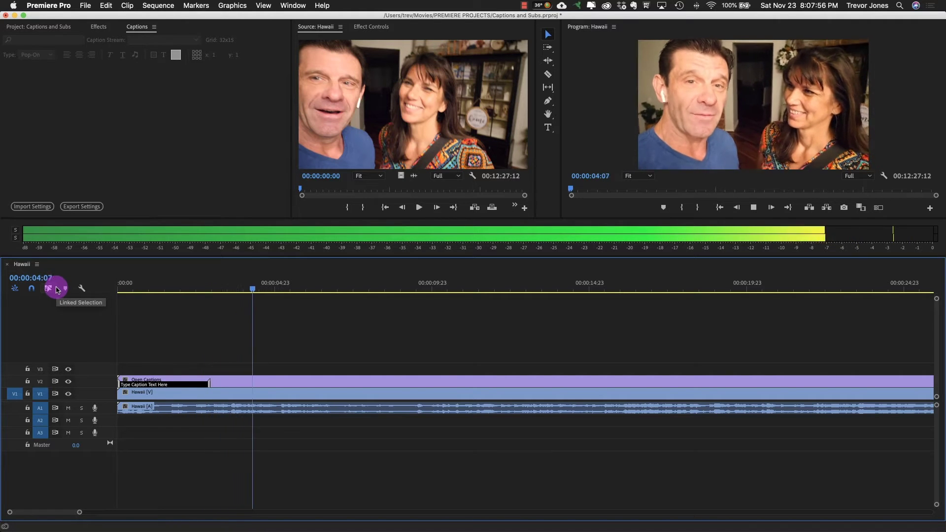
key(space)
drag(281, 291, 270, 293)
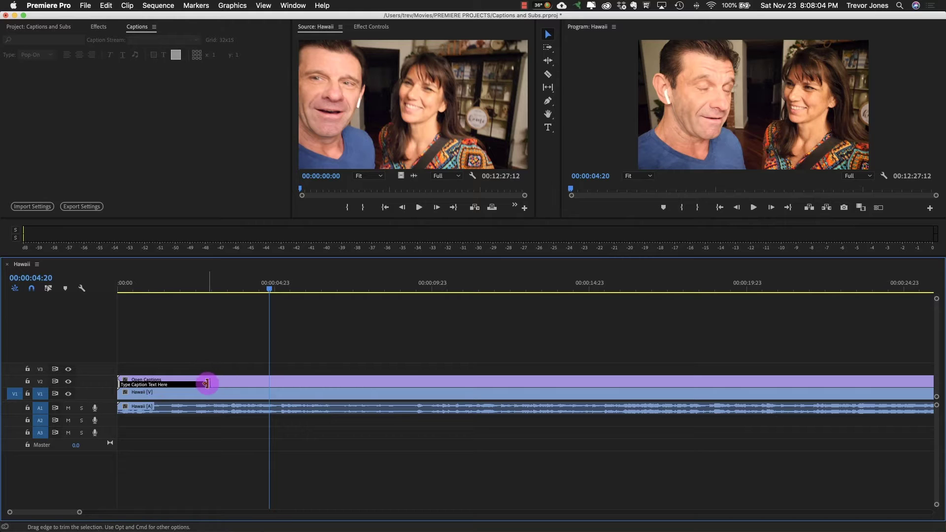
drag(209, 383, 260, 380)
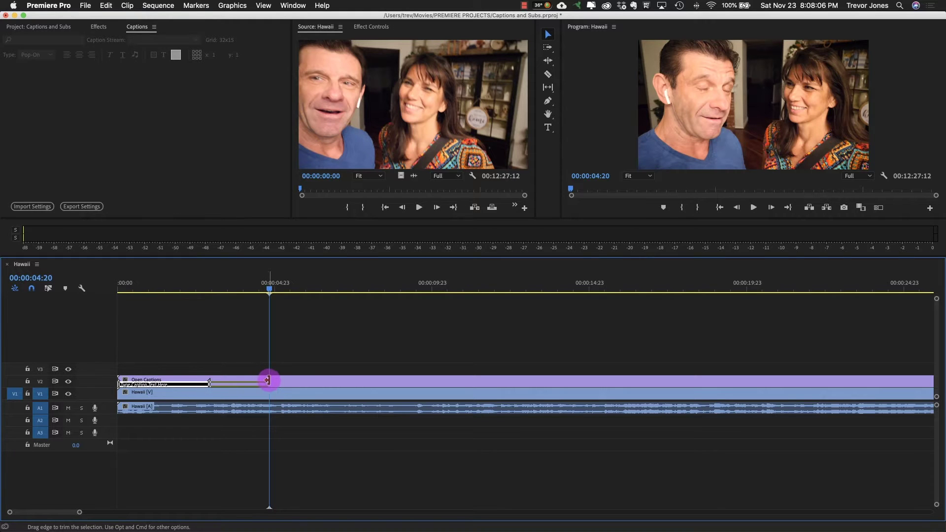
drag(269, 381, 269, 381)
drag(262, 289, 210, 289)
Replace the first caption's placeholder text with "OH, good morning! It's 5:38 on a Sunday Morning!".
click(201, 384)
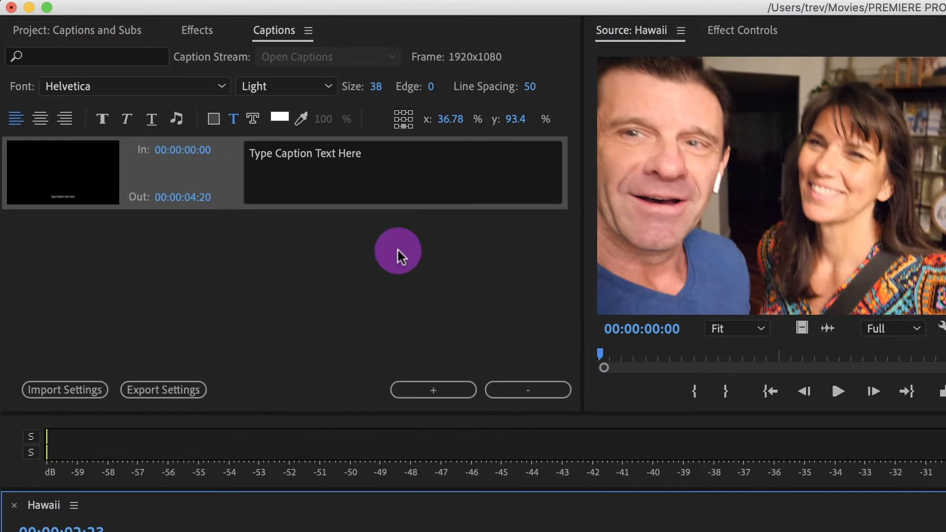
click(271, 155)
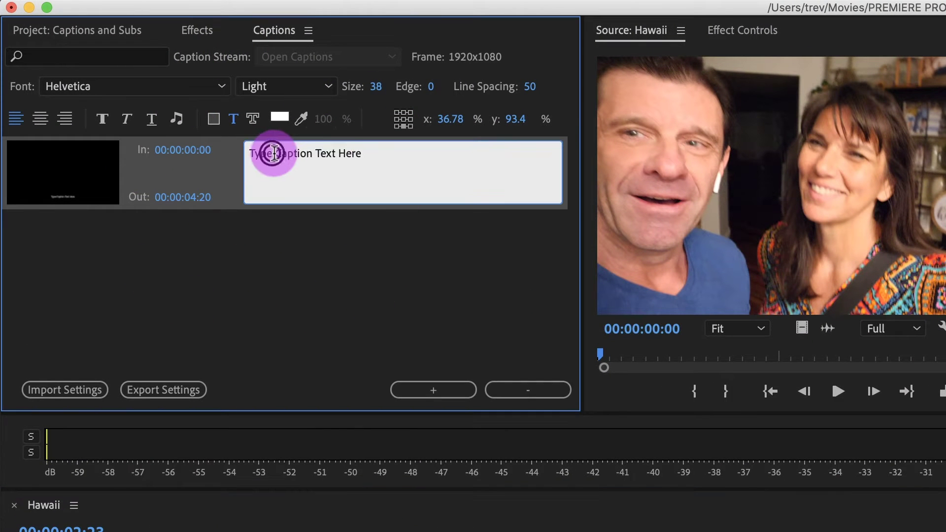
drag(388, 153, 188, 159)
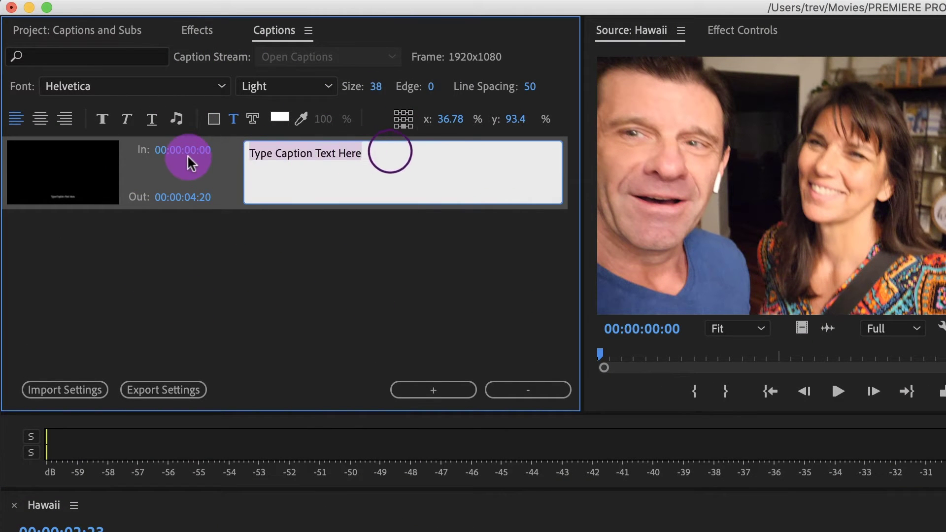
text(OH)
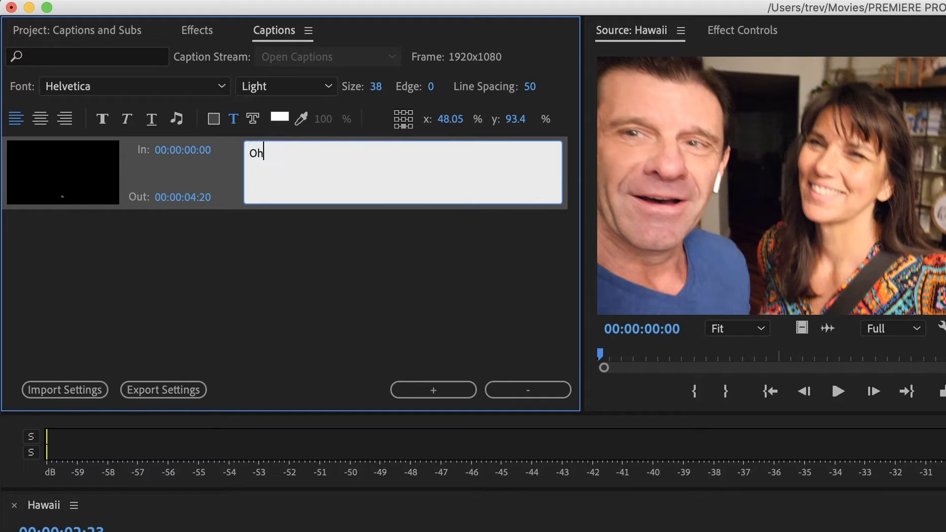
text(, good morning)
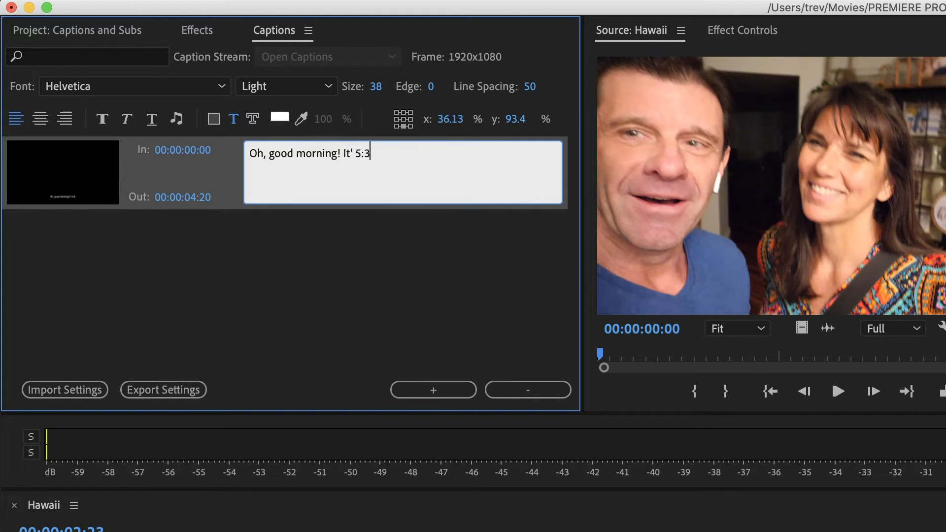
text(! It's 5:38 on a Sunday Morning!)
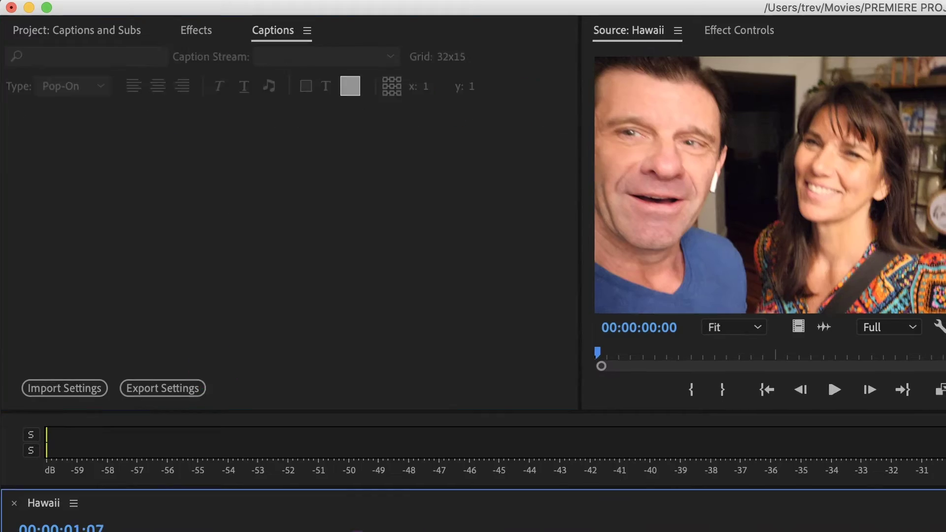
click(260, 392)
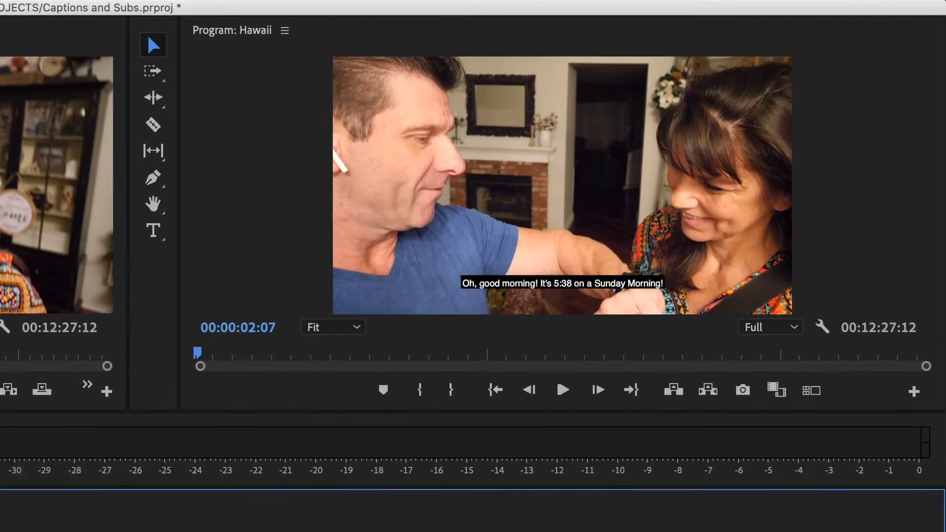
Play the sequence from the start to preview the first caption, then return to the beginning.
key(Home)
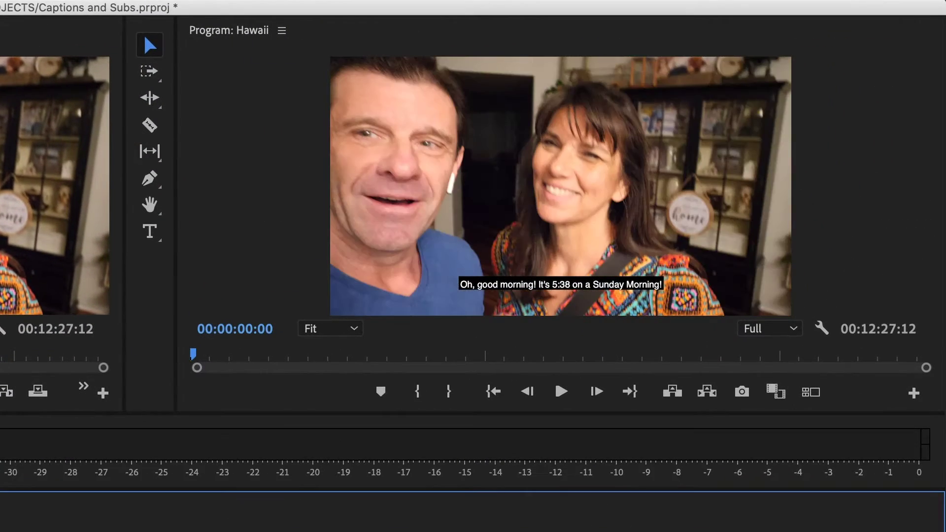
key(space)
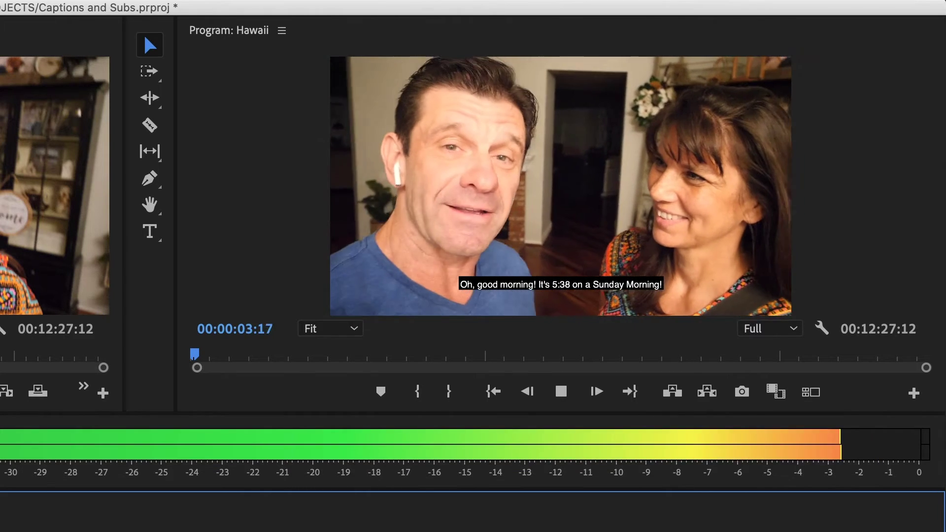
key(space)
key(Home)
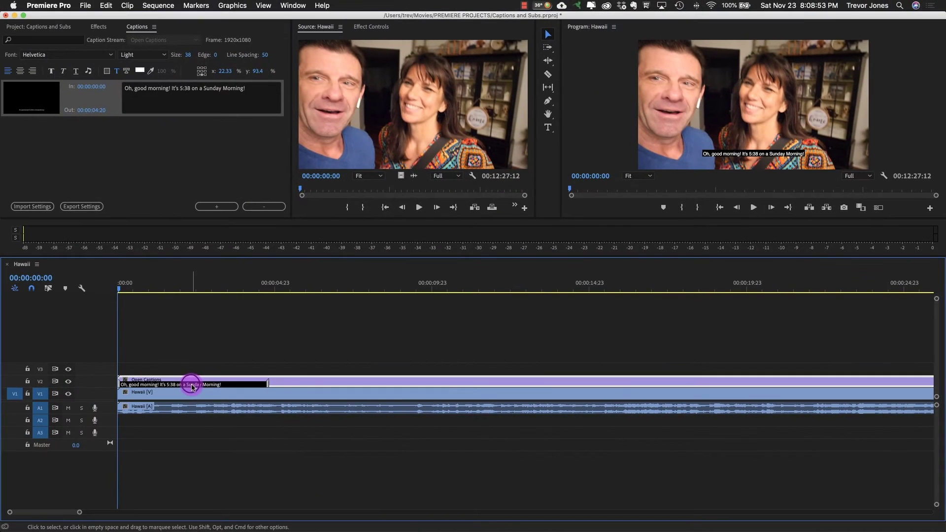
click(191, 385)
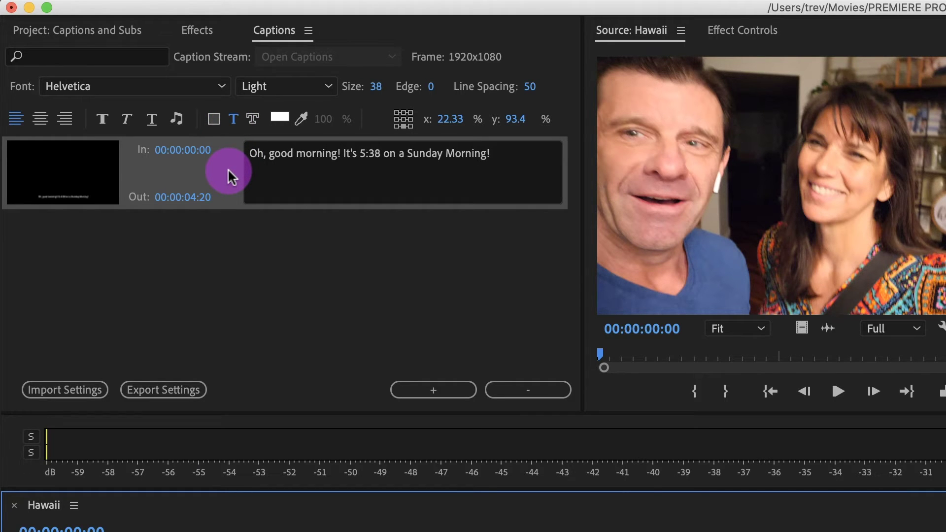
Enable a dark red caption background, then set its opacity to 0%.
click(213, 119)
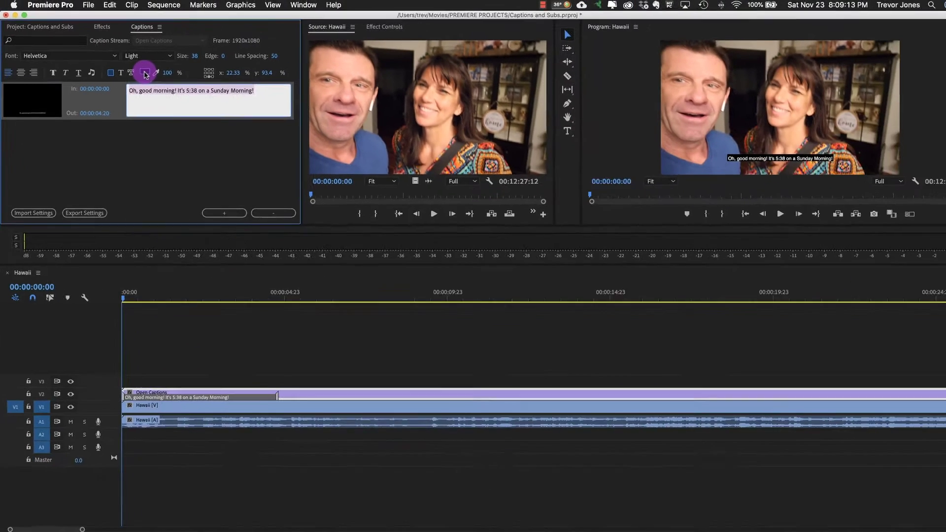
click(279, 120)
click(465, 187)
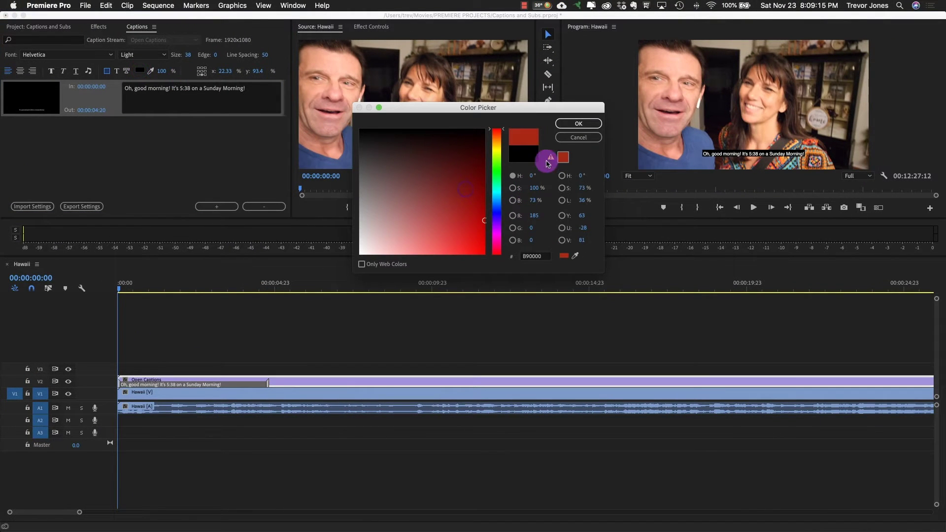
click(579, 123)
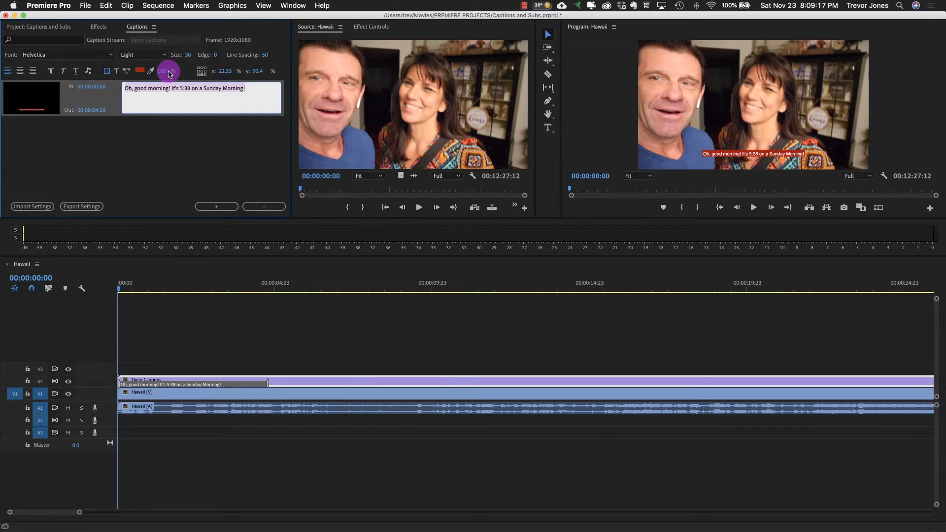
drag(166, 74, 78, 70)
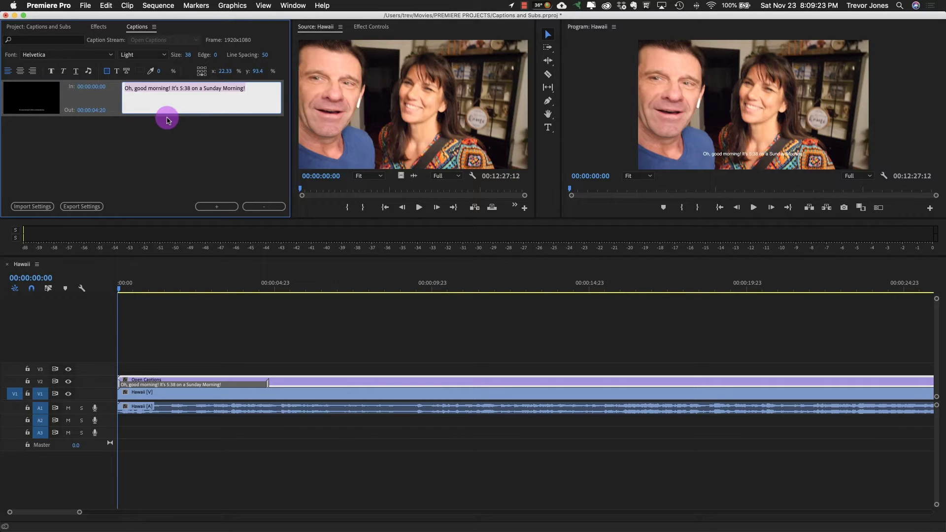
click(190, 55)
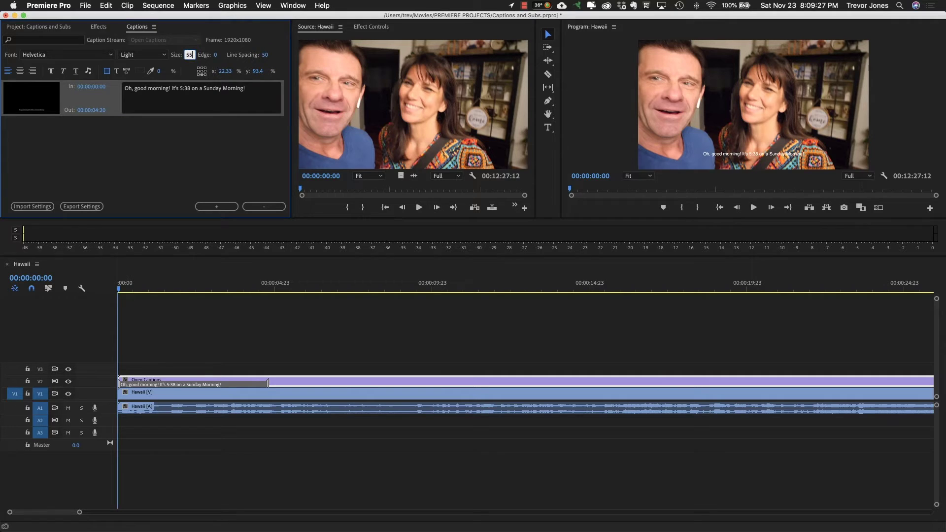
Set the caption text size to 55 and the outline edge width to 5.
text(55)
key(Return)
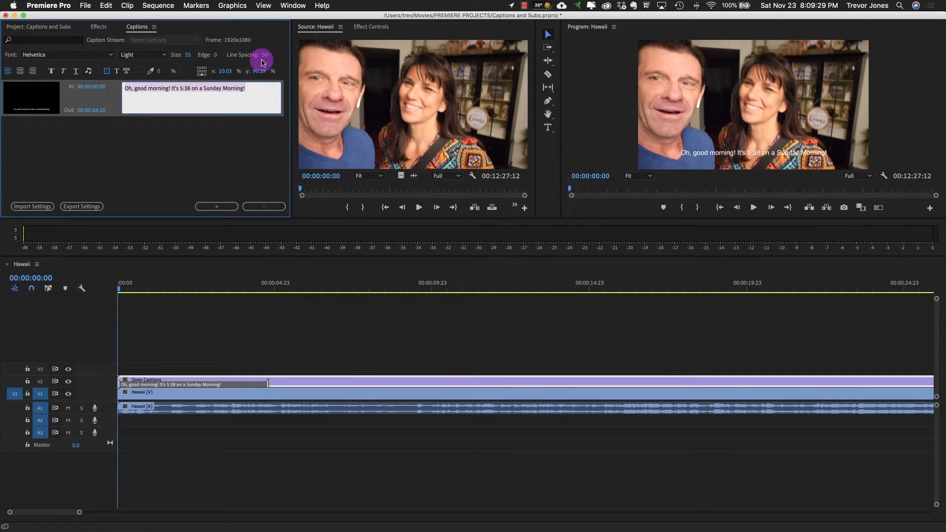
click(241, 128)
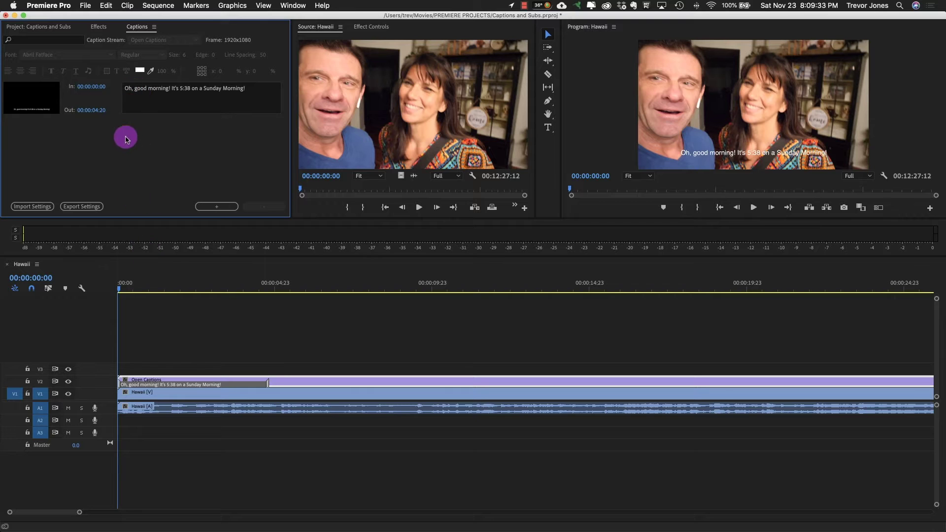
double_click(185, 384)
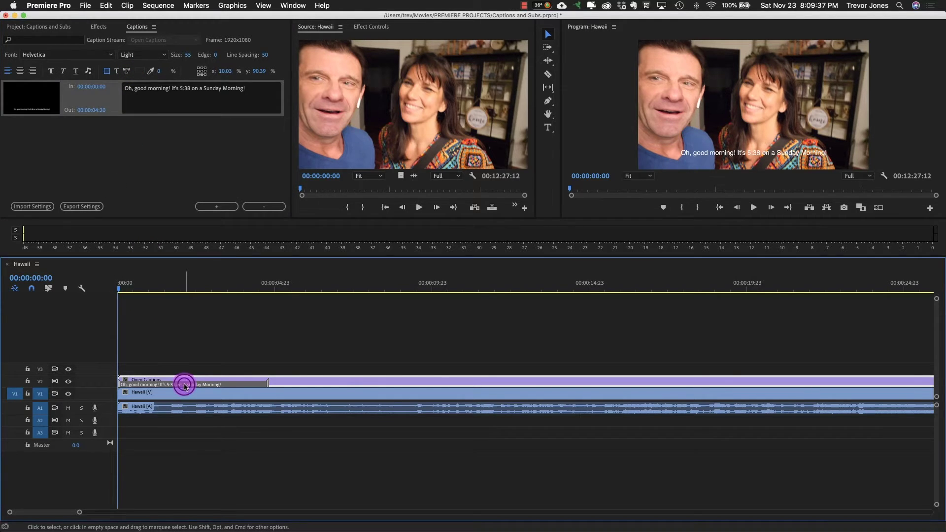
click(128, 72)
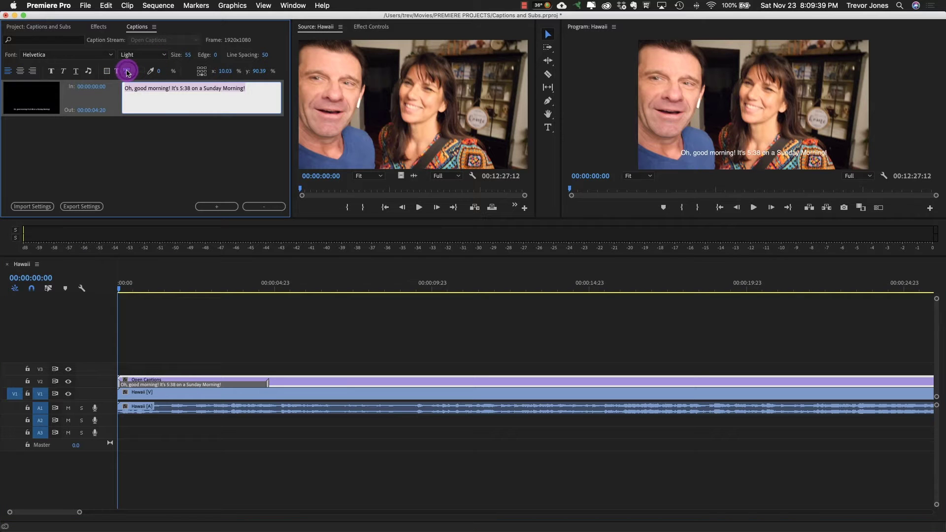
click(214, 56)
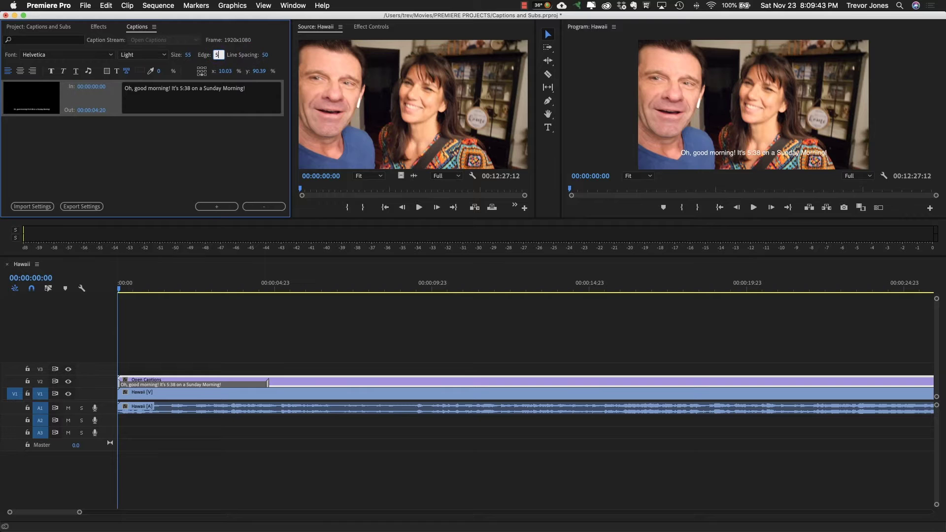
click(222, 148)
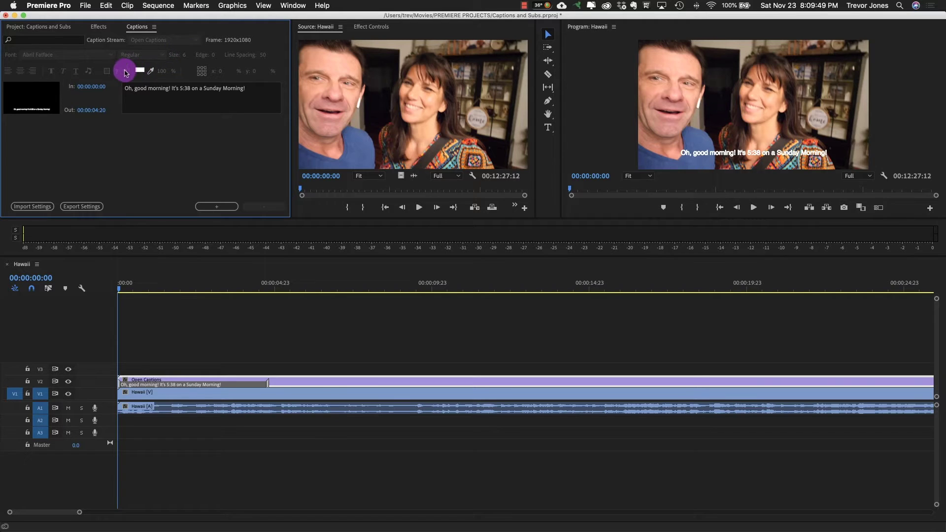
Colour the caption's edge outline black (000000).
click(165, 387)
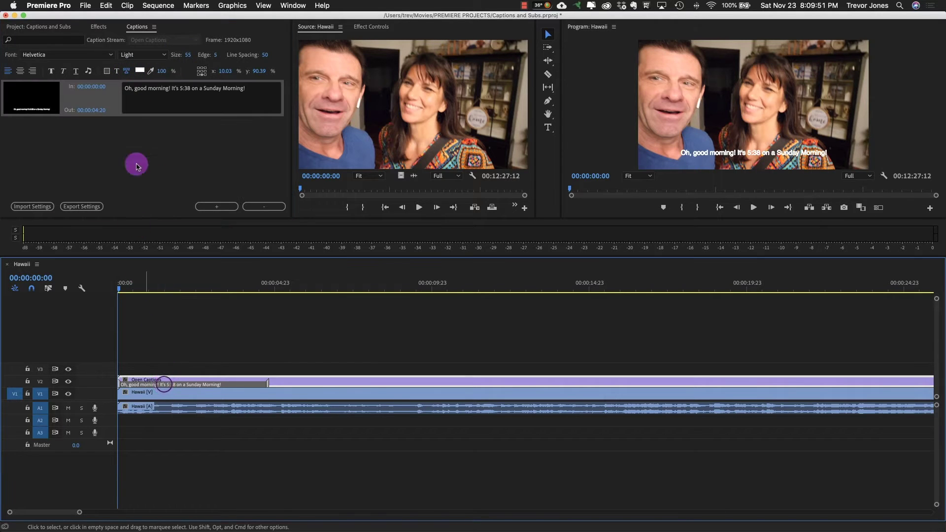
click(128, 71)
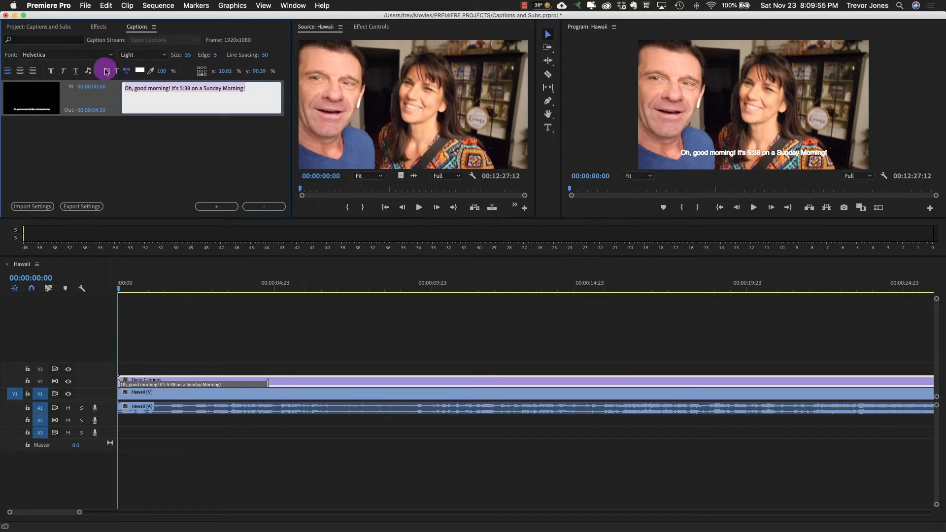
click(140, 71)
drag(364, 164, 348, 90)
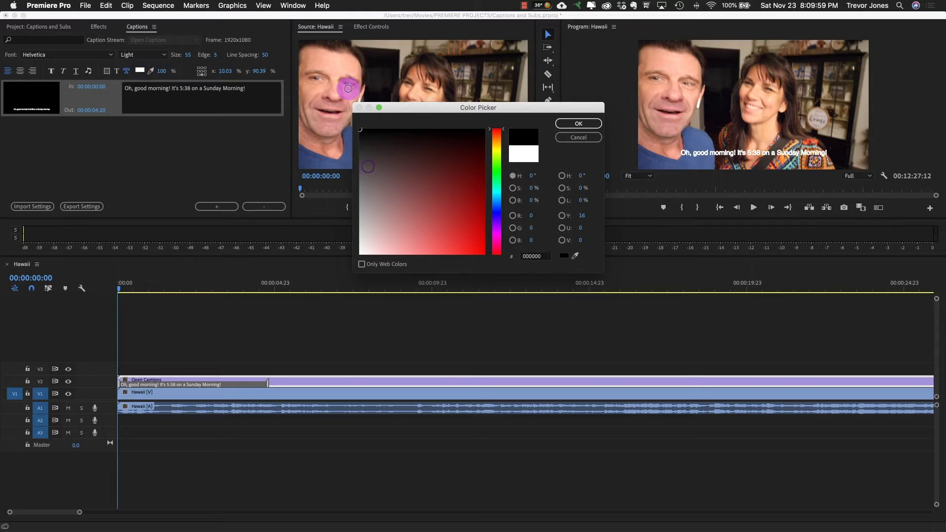
click(586, 123)
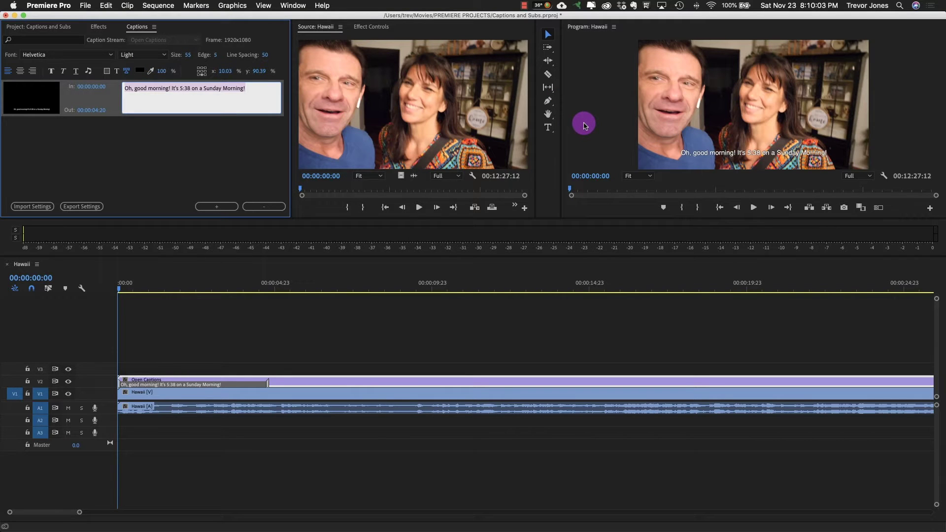
Change the caption font to DIN Alternate.
click(112, 55)
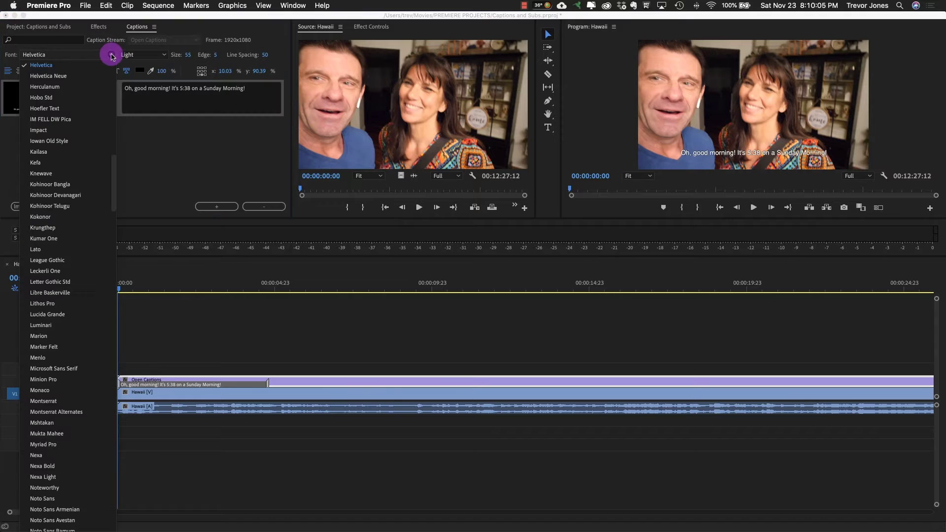
scroll(69, 95, down, 15)
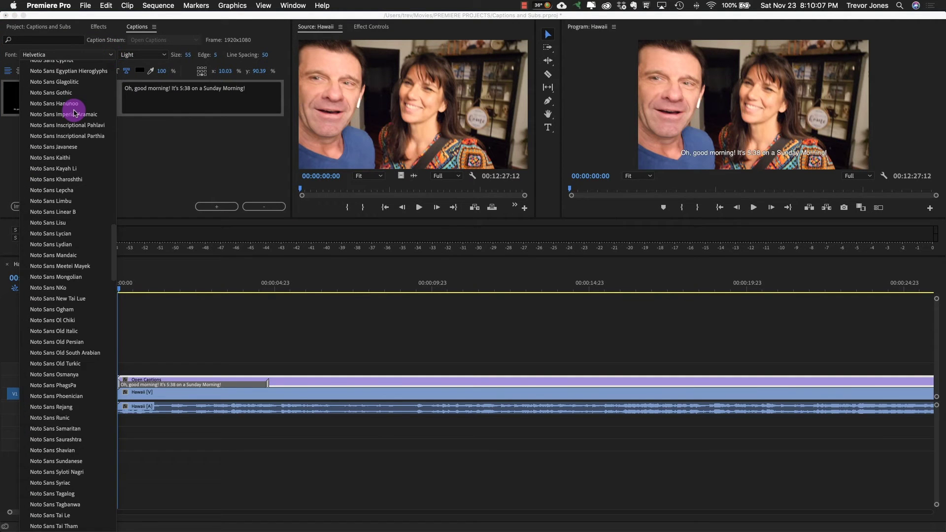
scroll(75, 112, up, 15)
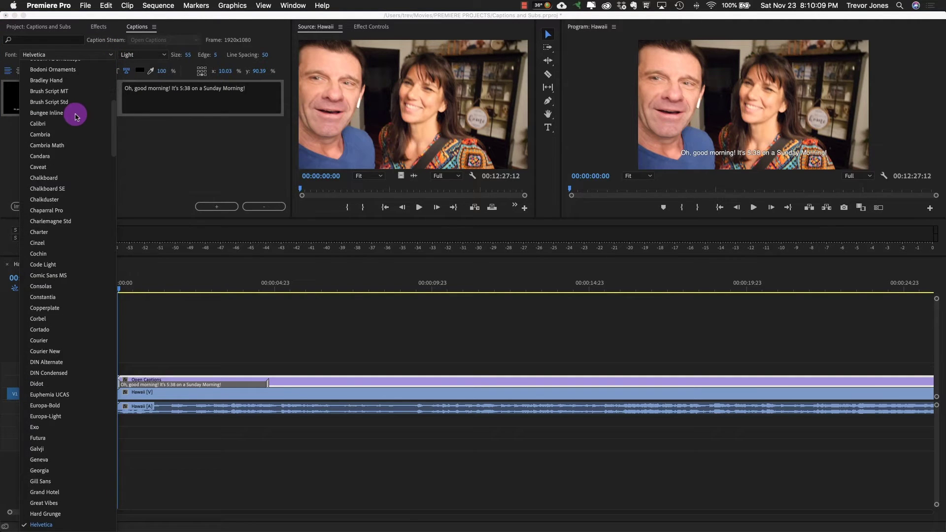
scroll(88, 226, down, 3)
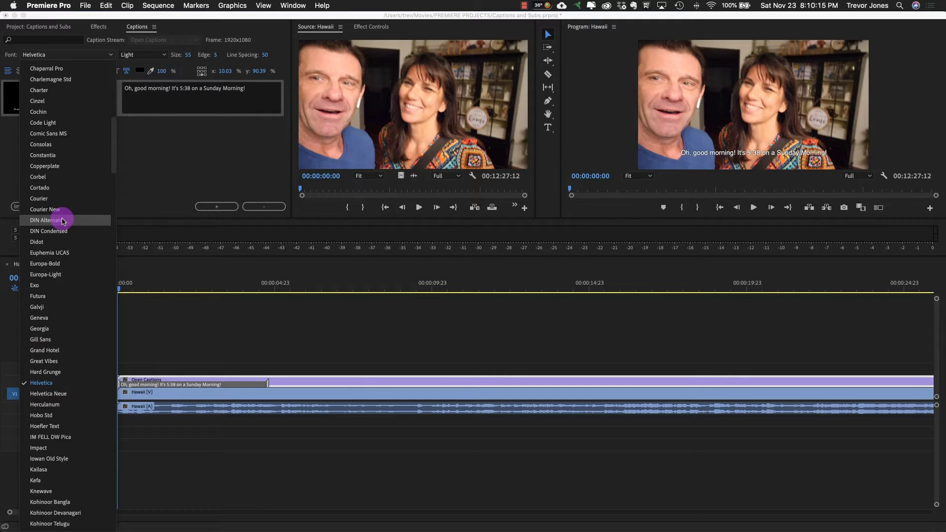
click(62, 221)
Enlarge the caption text to size 60, then to 65.
drag(229, 283, 197, 282)
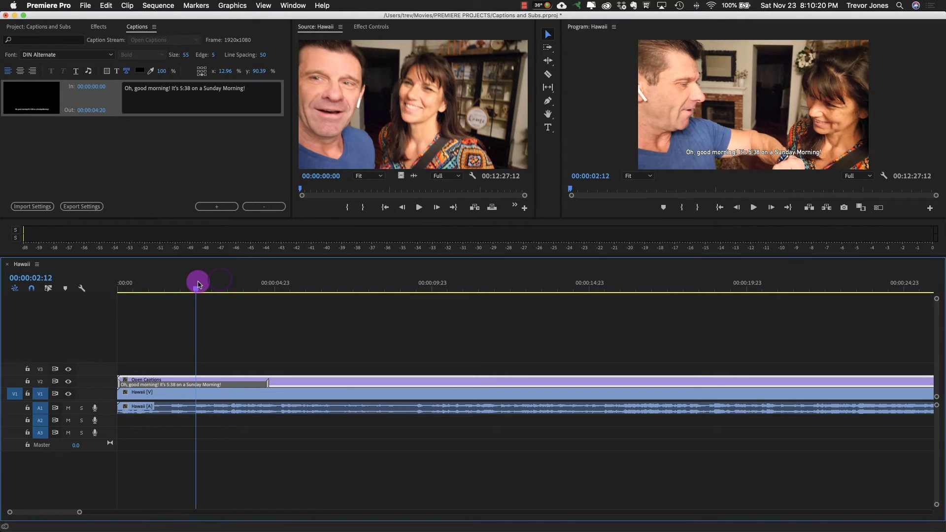
click(186, 56)
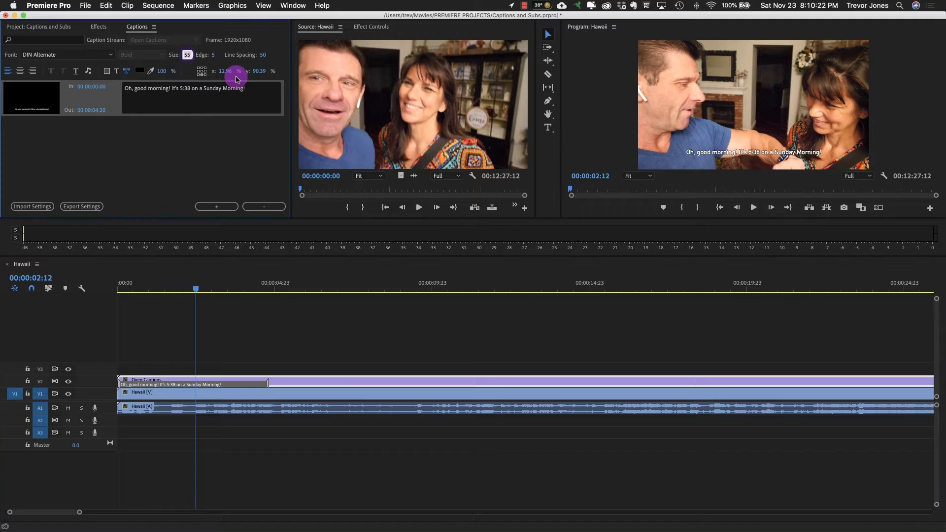
key(Tab)
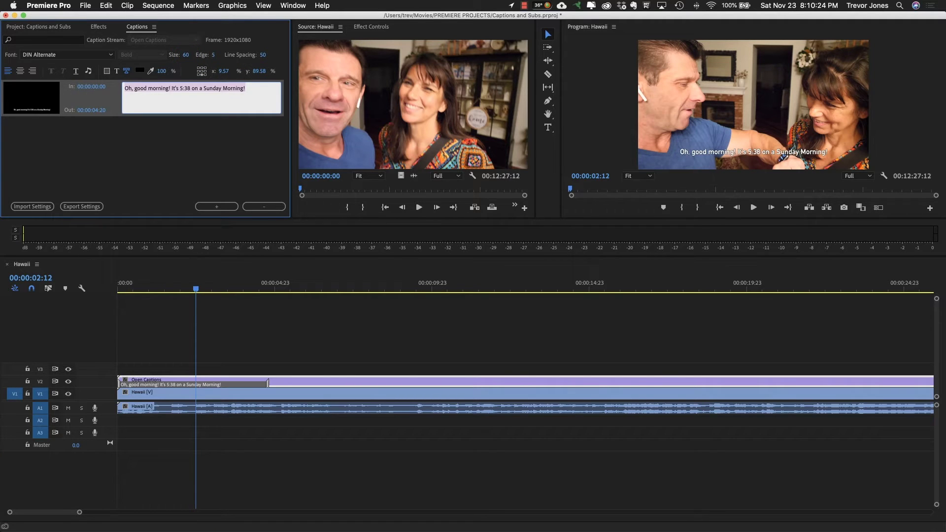
click(187, 55)
text(65)
key(Tab)
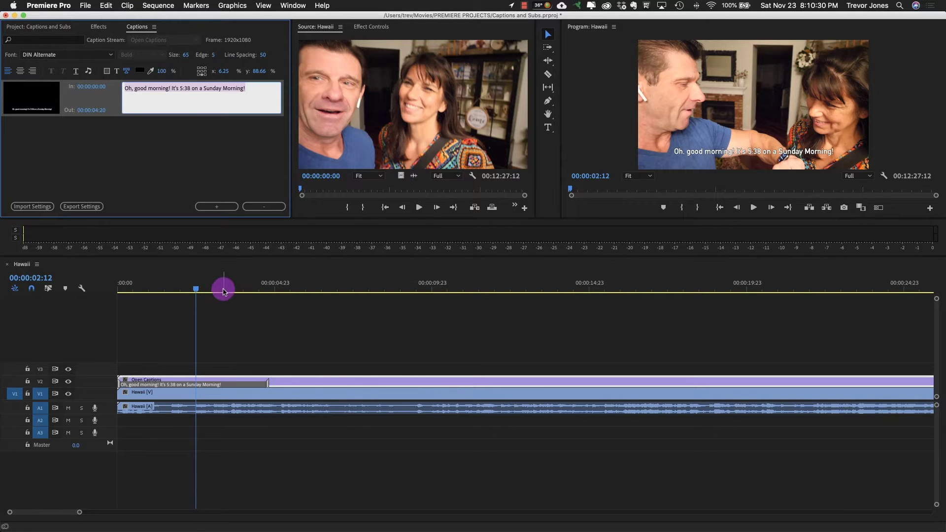
drag(223, 289, 242, 317)
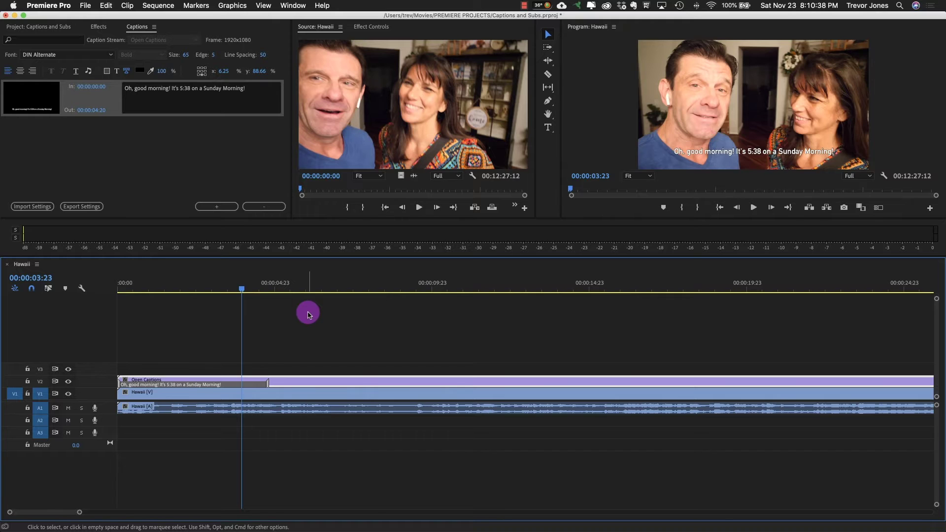
Add a second caption, 00:00:04:20–00:00:05:19, reading "and I'm never awake at this hour anymore.".
key(space)
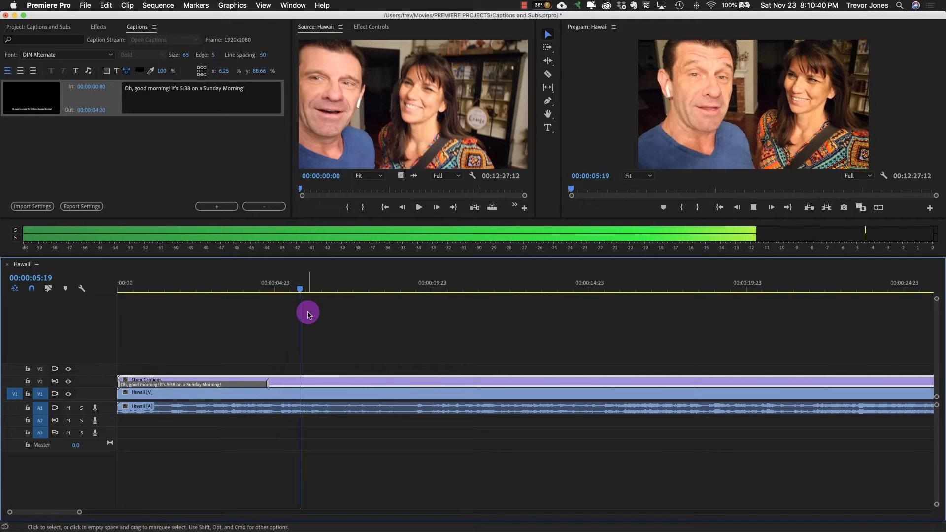
key(space)
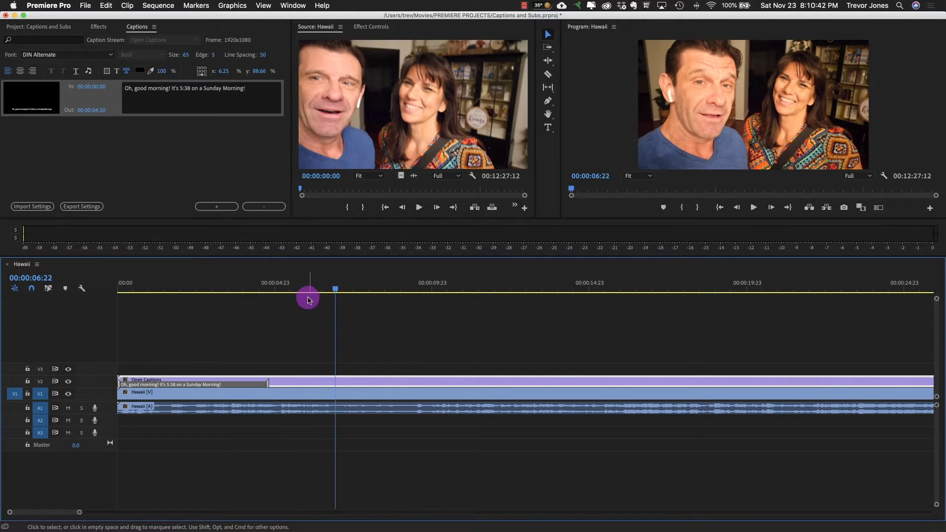
click(218, 208)
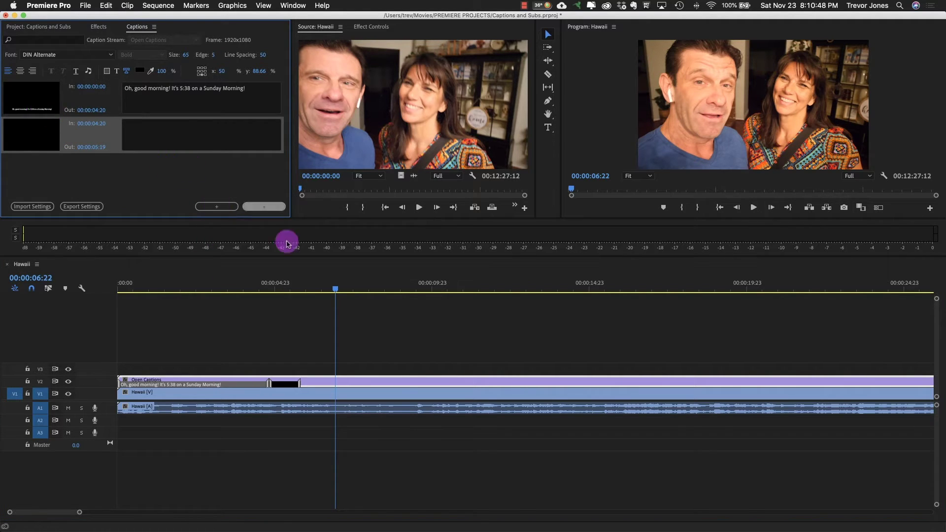
mouse_move(294, 287)
mouse_down()
mouse_move(268, 285)
mouse_move(304, 289)
mouse_move(277, 289)
mouse_up()
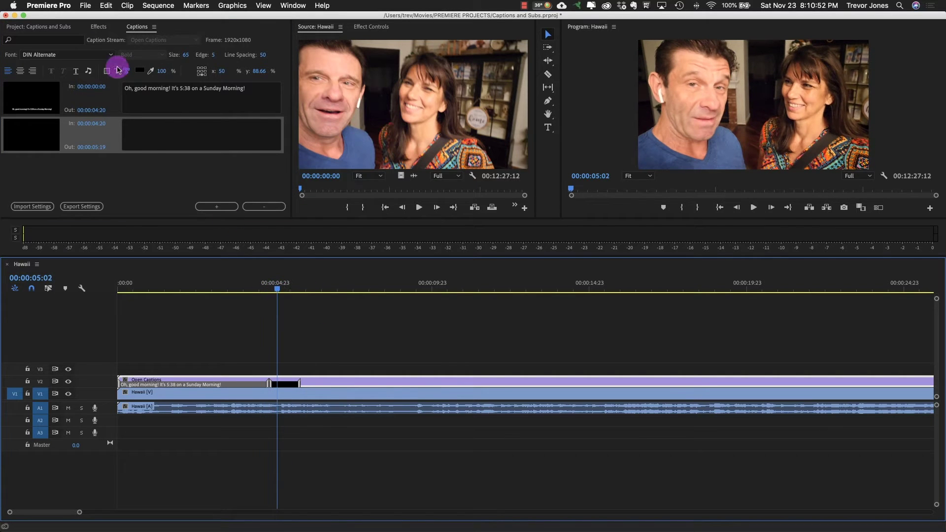
click(147, 136)
text(and I'm never awa)
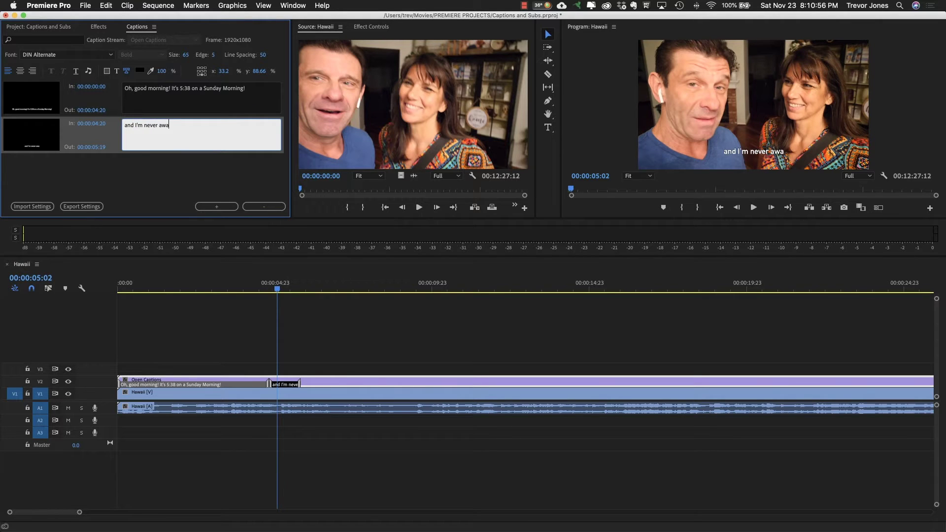
text(ke at this ho)
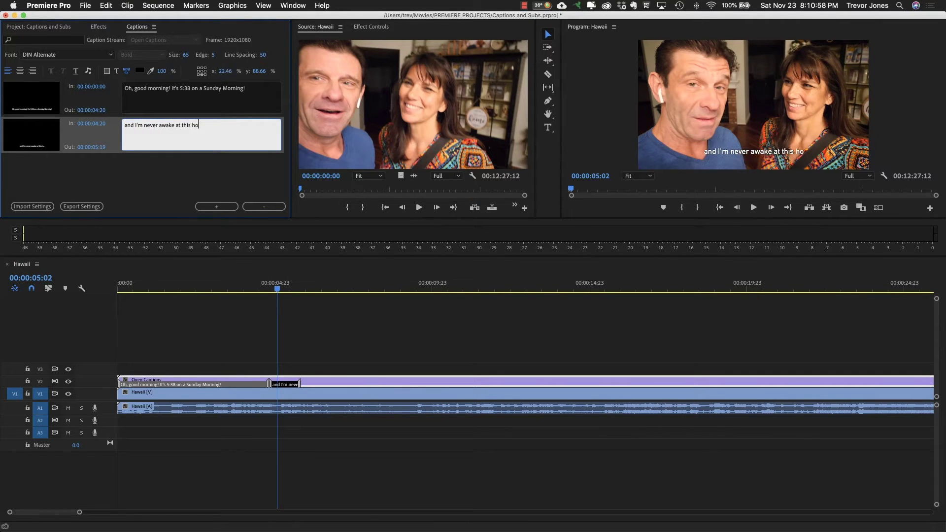
text(ur anym)
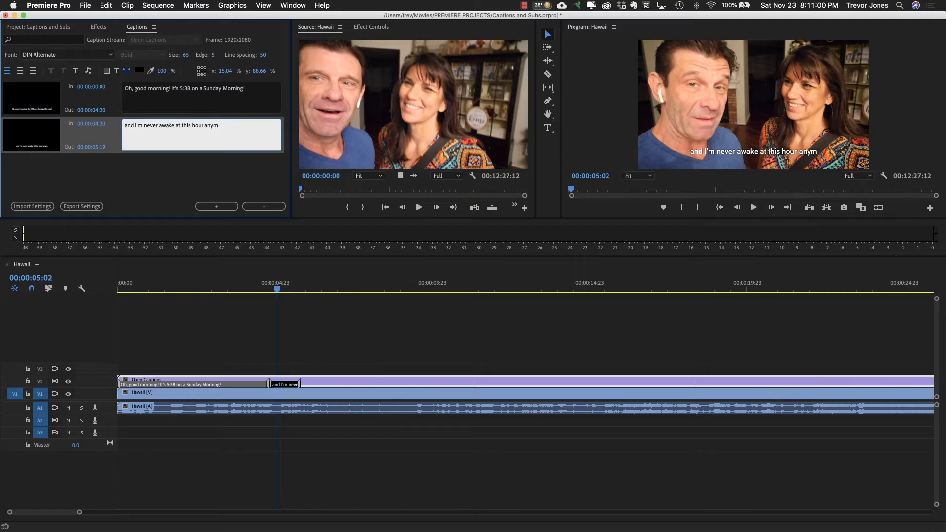
text(ore.)
click(183, 256)
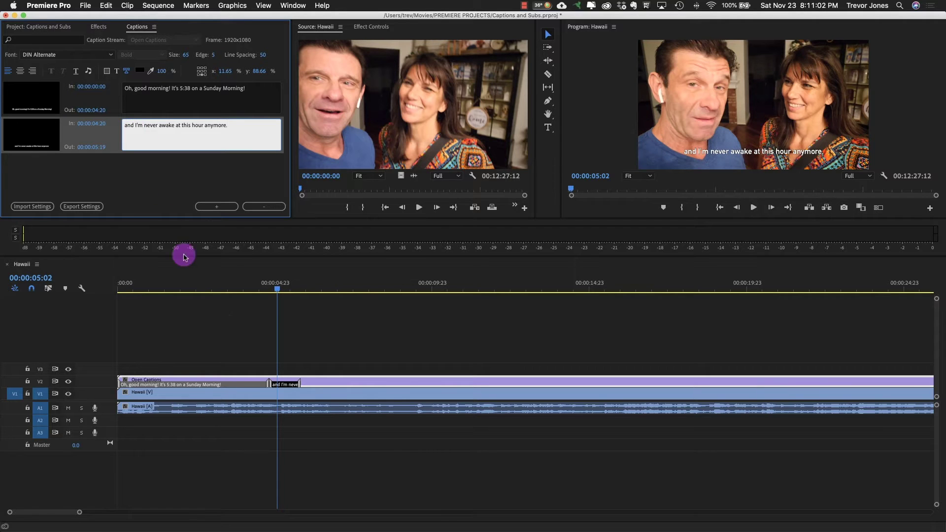
Extend the second caption clip on V2 so it ends at 00:00:06:19.
drag(281, 283, 242, 290)
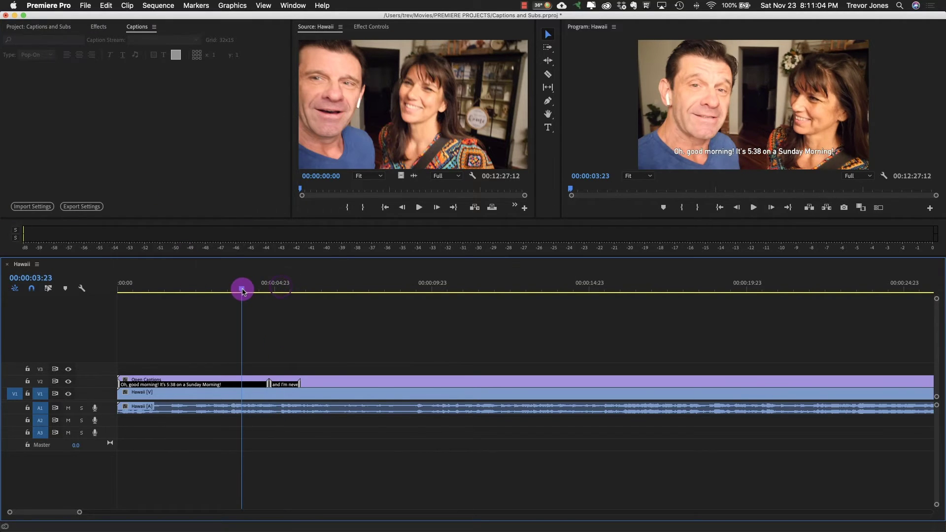
key(space)
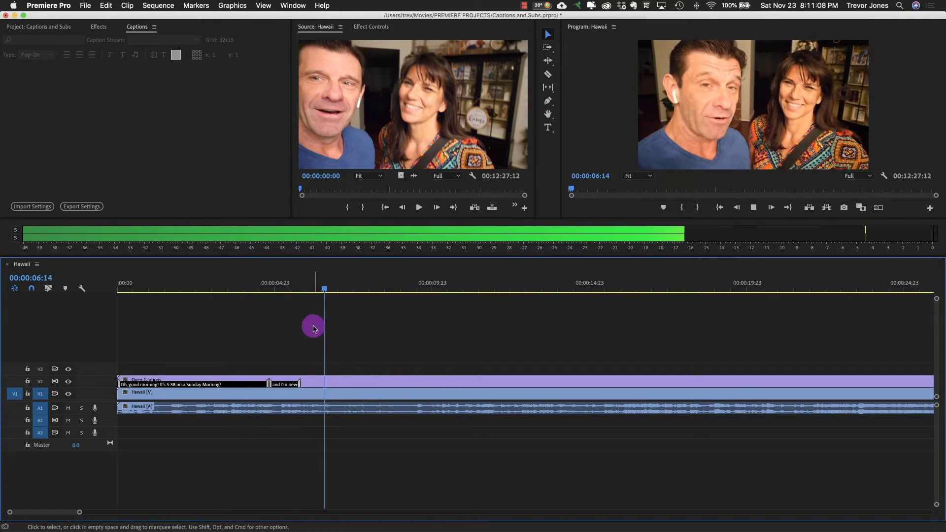
key(space)
drag(300, 384, 331, 382)
Play the captions from the start to check the timing of the switch between captions.
drag(316, 286, 109, 299)
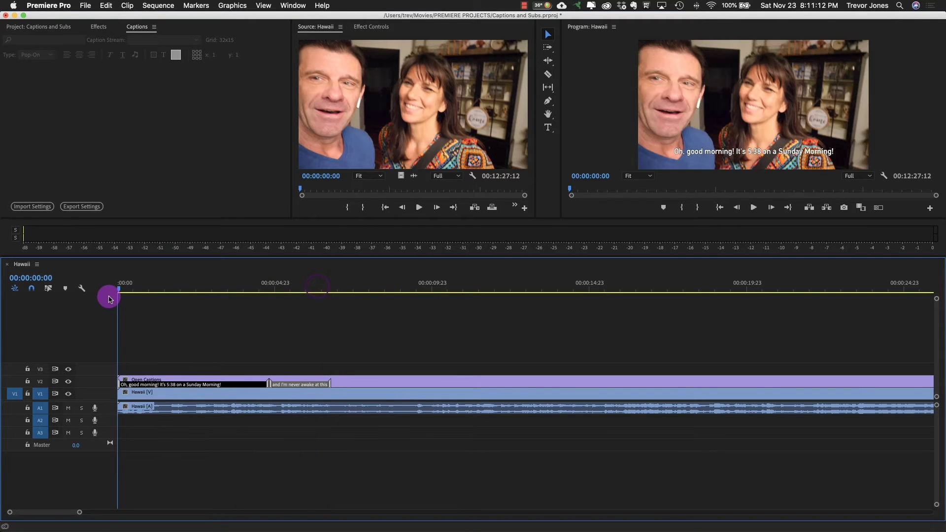
key(space)
key(space)
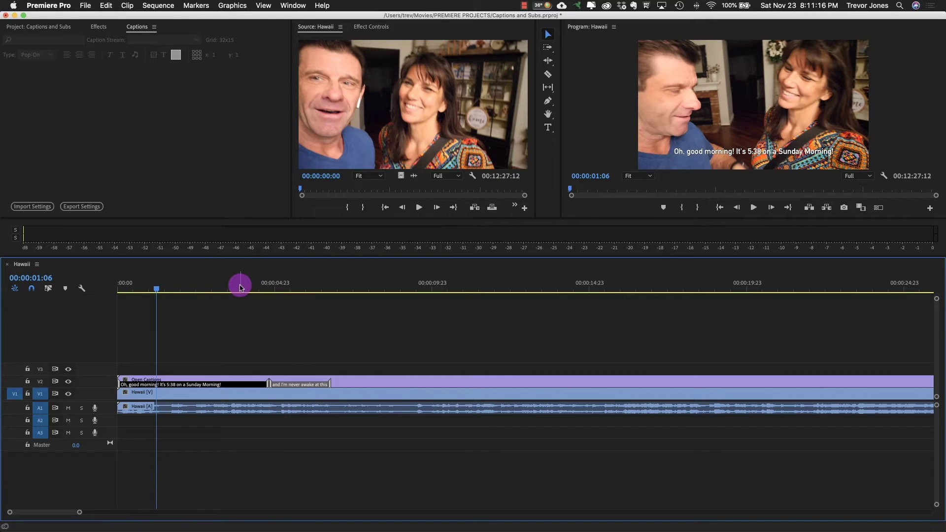
drag(240, 287, 308, 291)
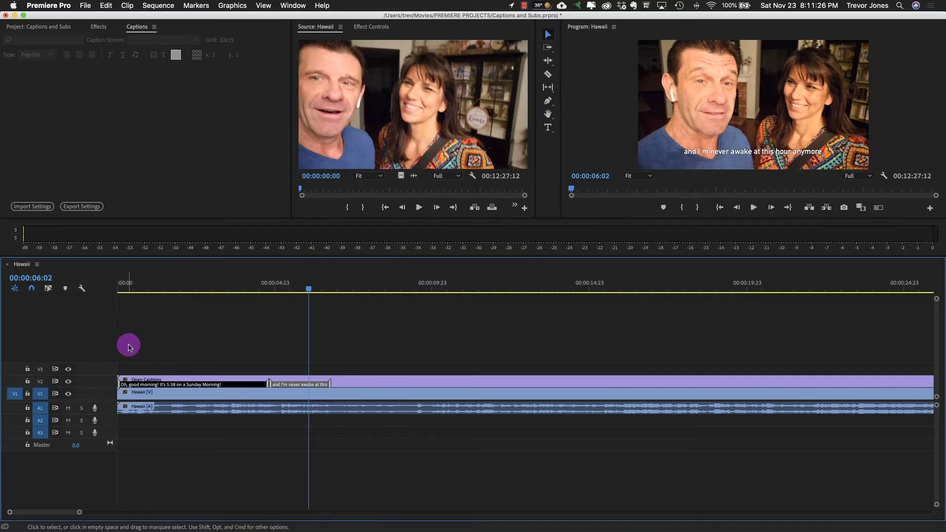
drag(308, 291, 230, 292)
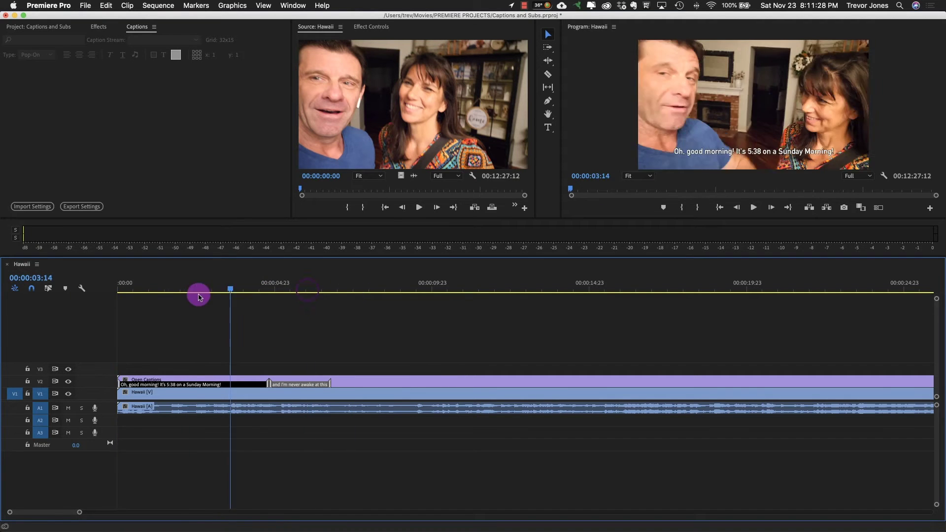
key(space)
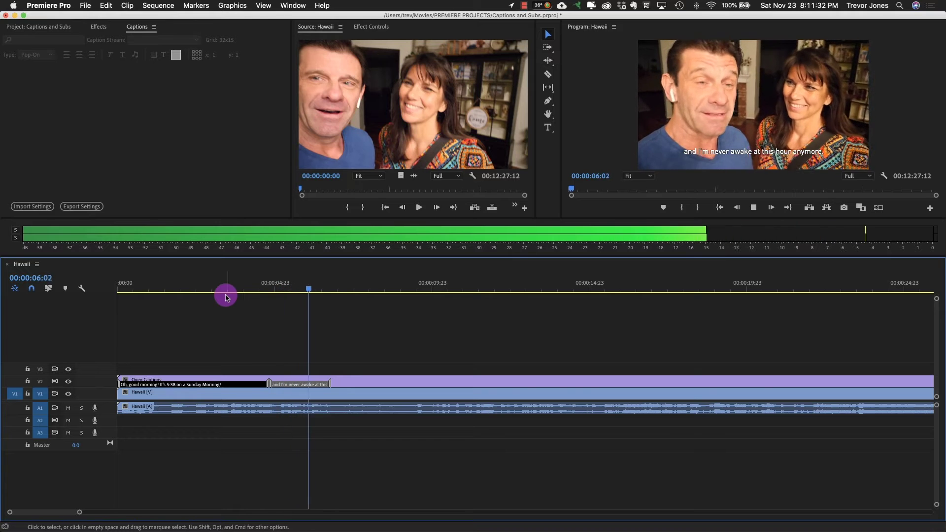
key(space)
click(313, 285)
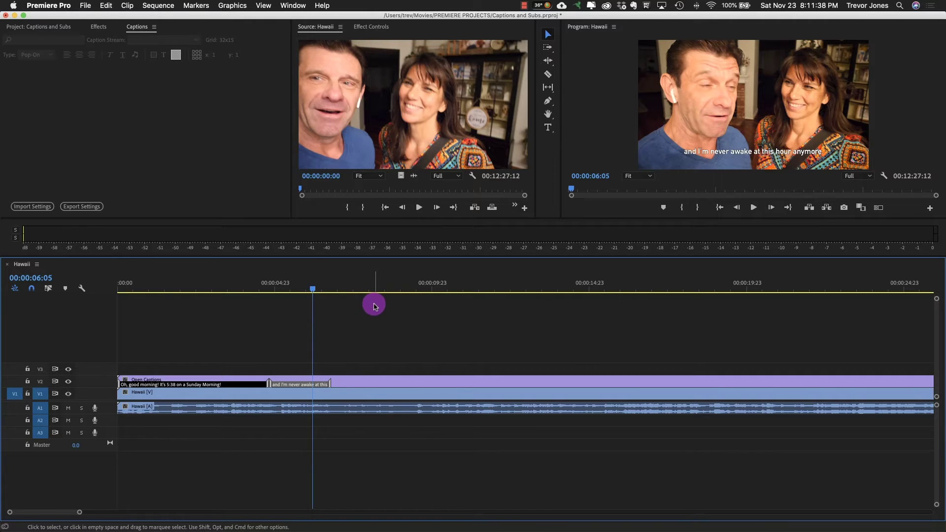
key(backslash)
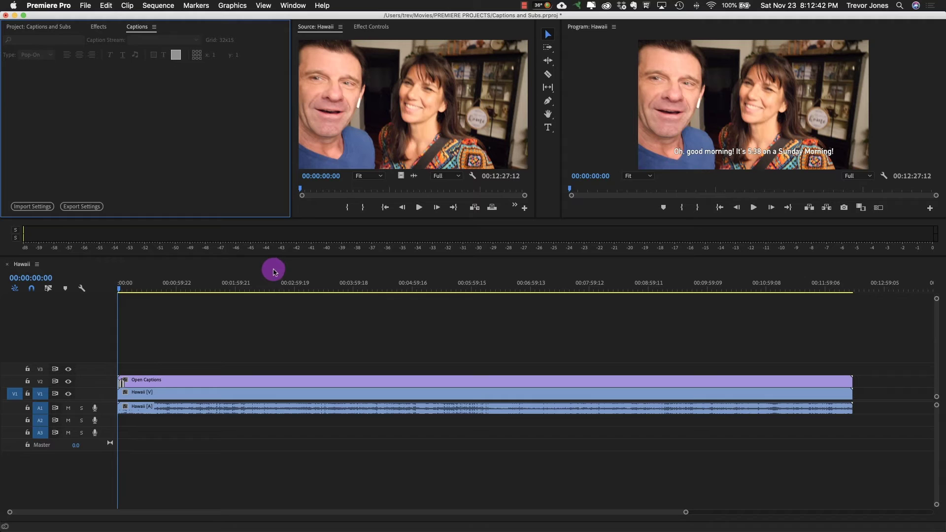
Delete the Open Captions clip from the timeline and switch to the Rev files in Chrome.
click(225, 380)
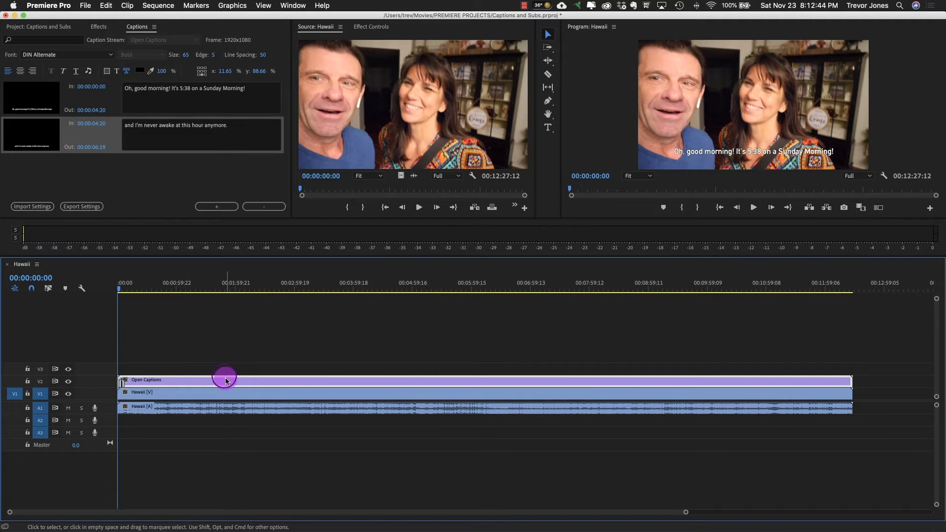
key(Delete)
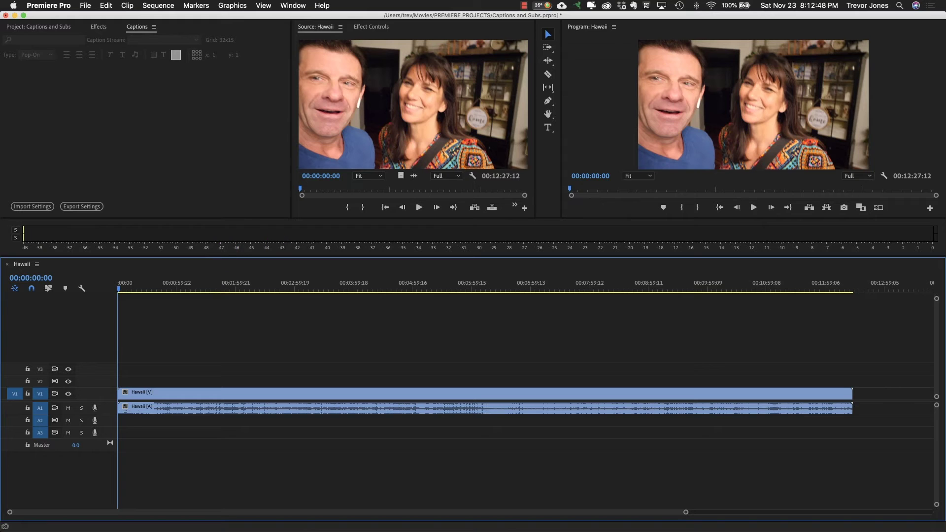
key(super+Tab)
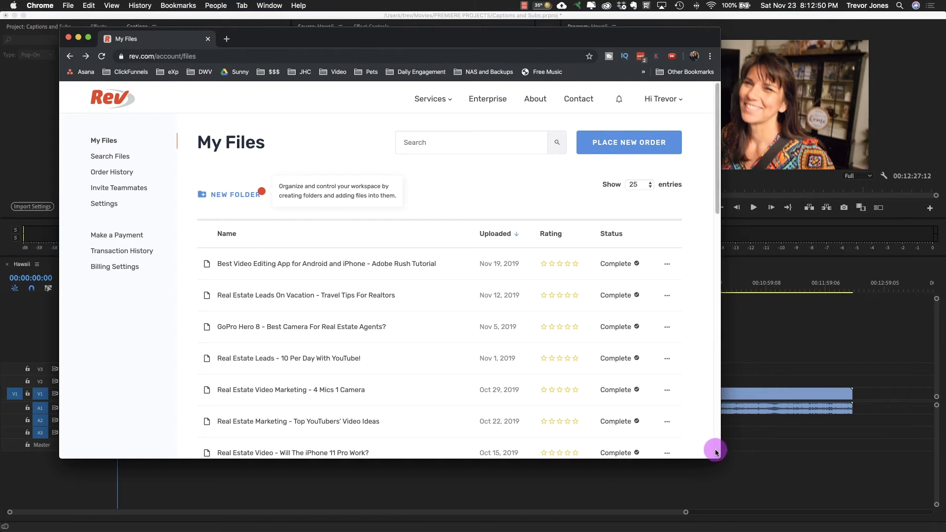
Download the 'Real Estate Leads On Vacation - Travel Tips For Realtors' captions from Rev as SubRip (.srt).
drag(718, 457, 815, 482)
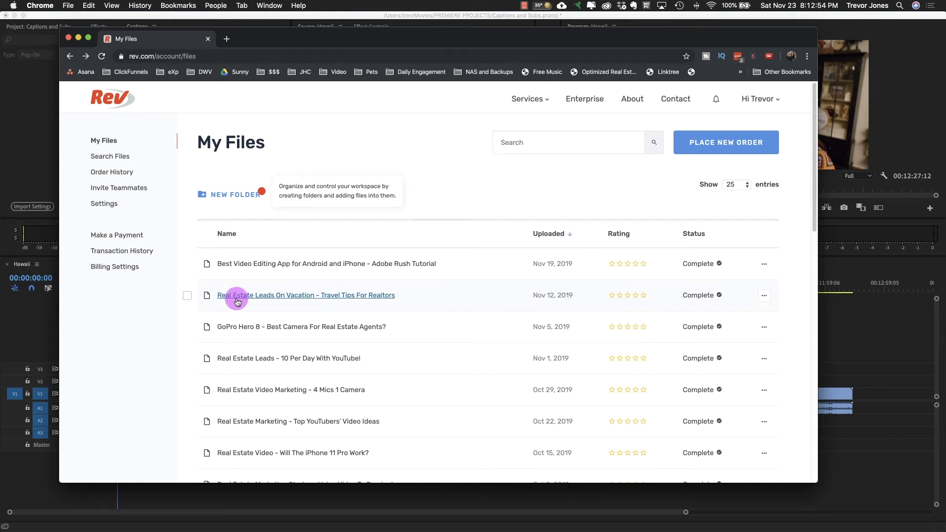
click(765, 297)
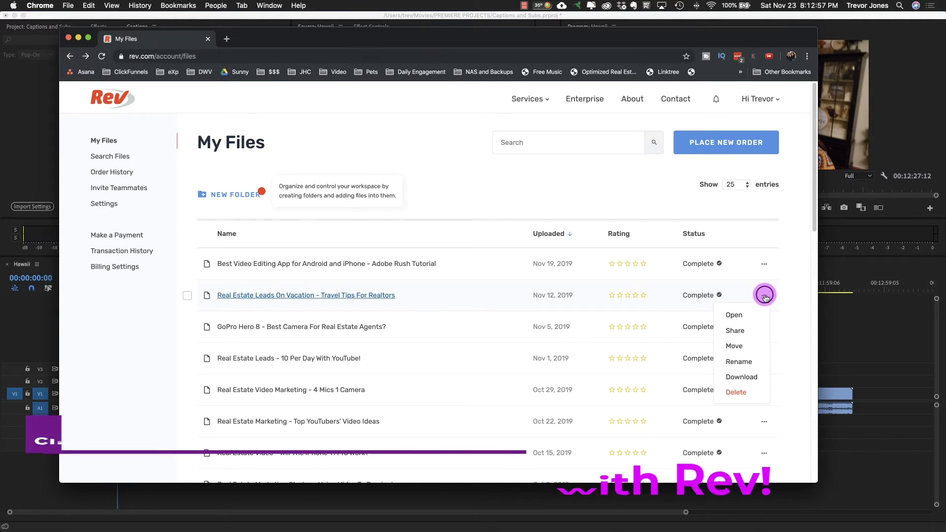
click(749, 376)
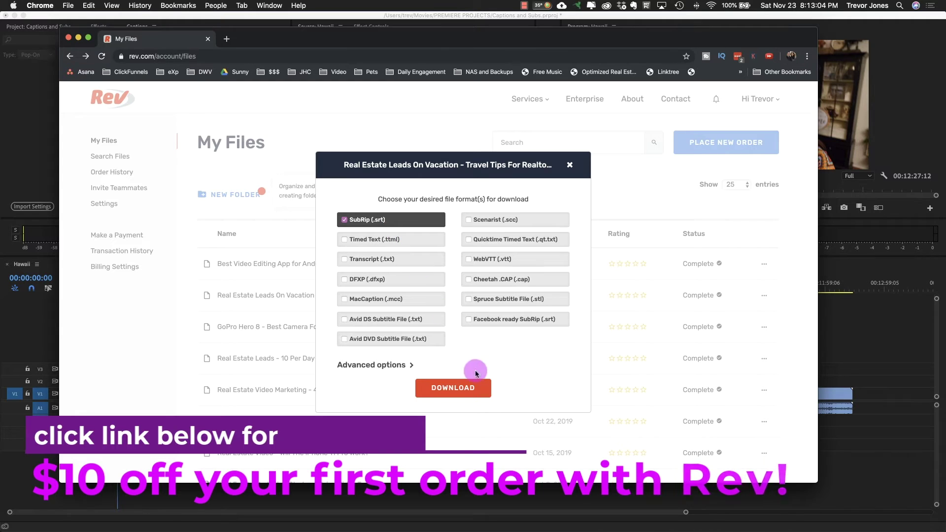
click(462, 389)
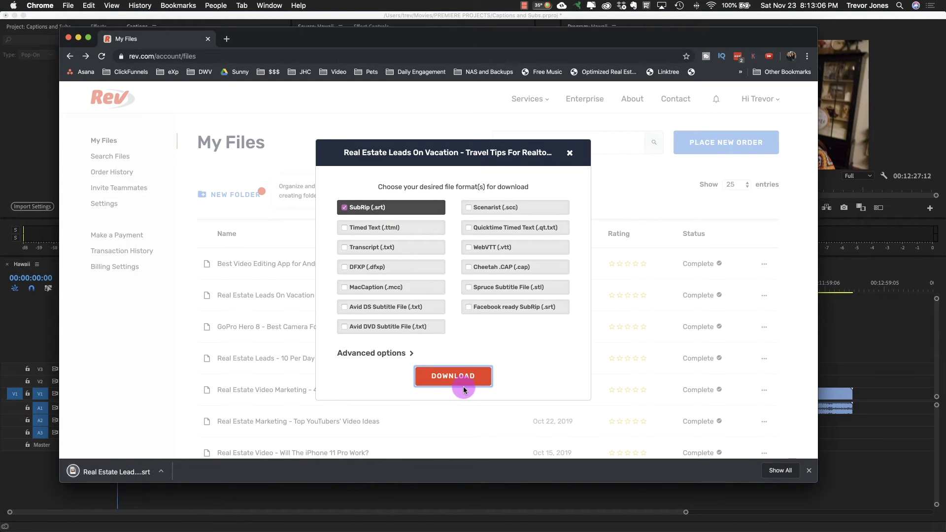
click(49, 487)
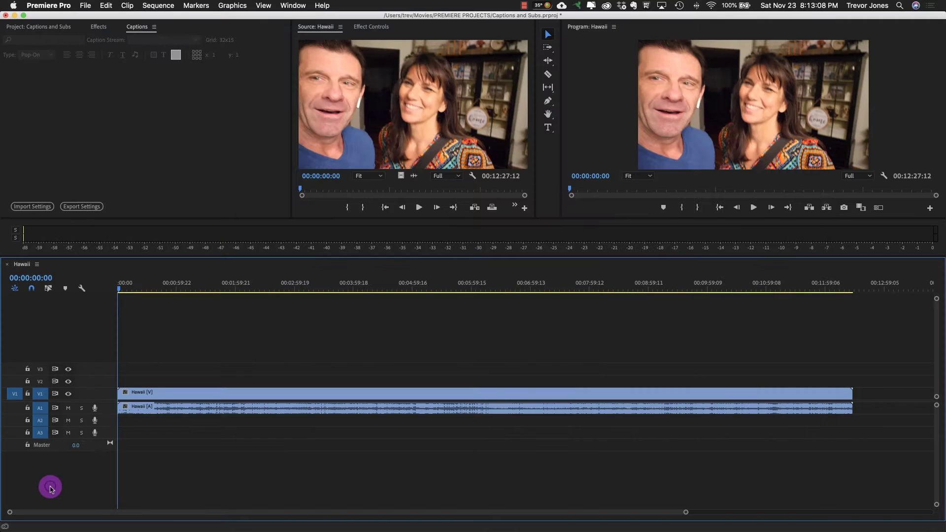
Delete the Open Captions item from the project and bring up the Import dialog.
click(53, 27)
click(99, 169)
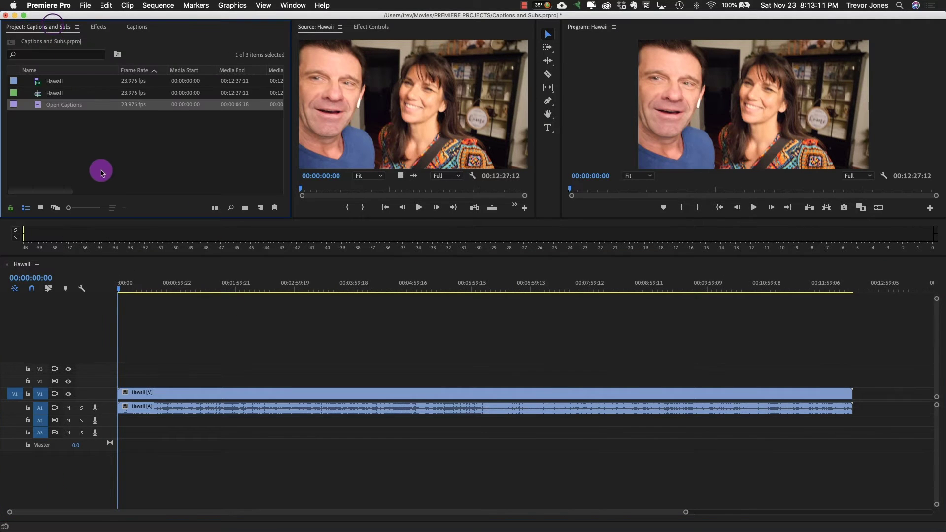
click(39, 107)
key(BackSpace)
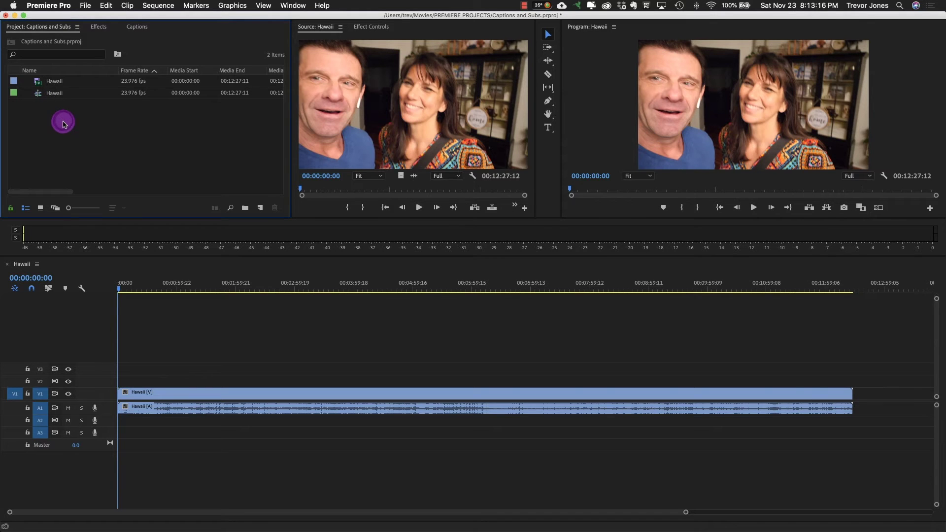
double_click(62, 124)
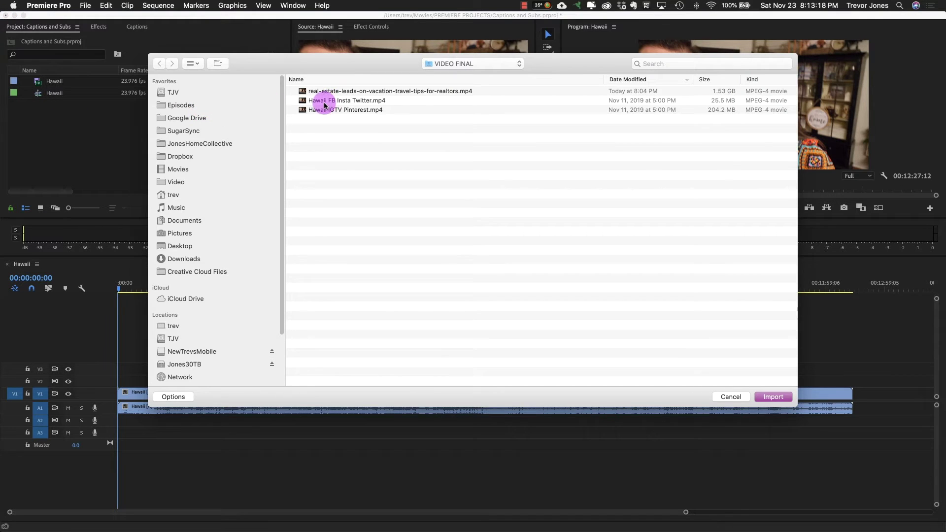
Import the Real Estate Leads On Vacation .srt caption file from the Desktop.
key(super+shift+d)
click(387, 93)
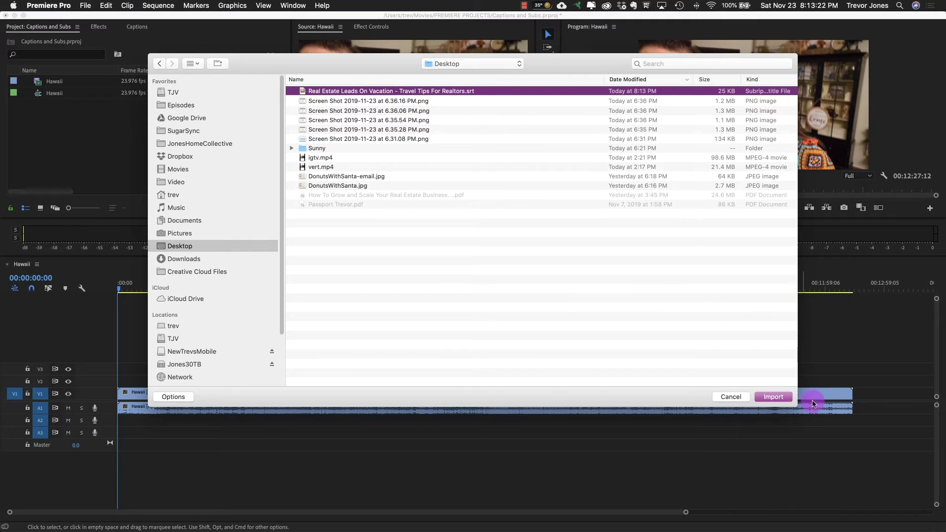
click(779, 397)
click(212, 170)
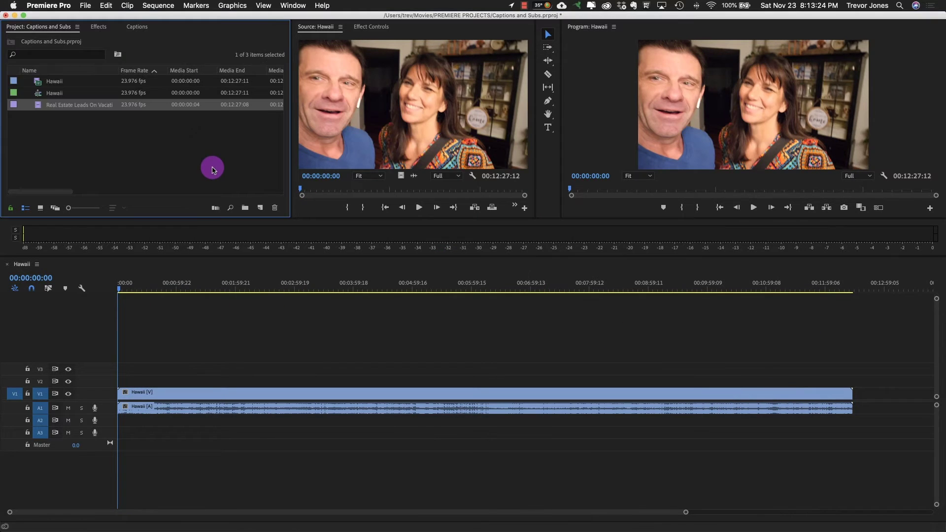
Place the captions on V2 above the Hawaii video and scrub to preview them.
drag(38, 104, 110, 381)
click(123, 286)
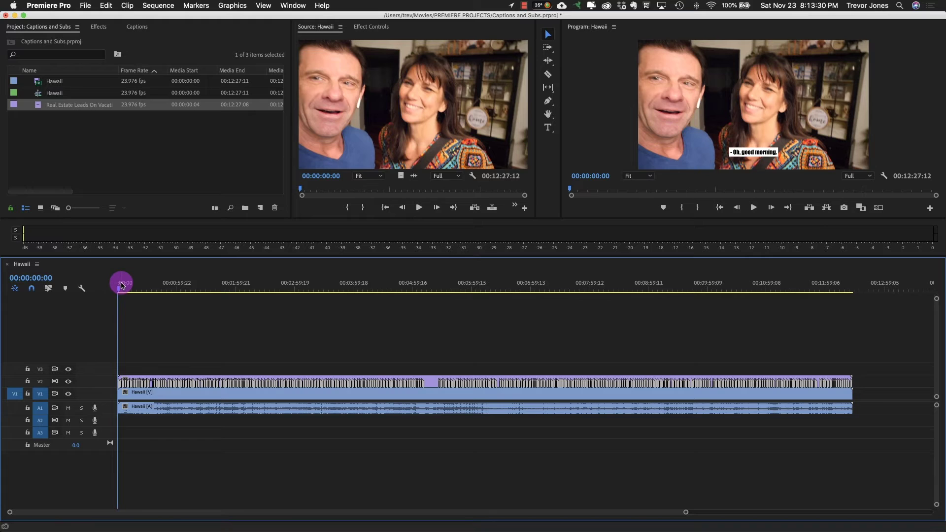
drag(122, 285, 91, 320)
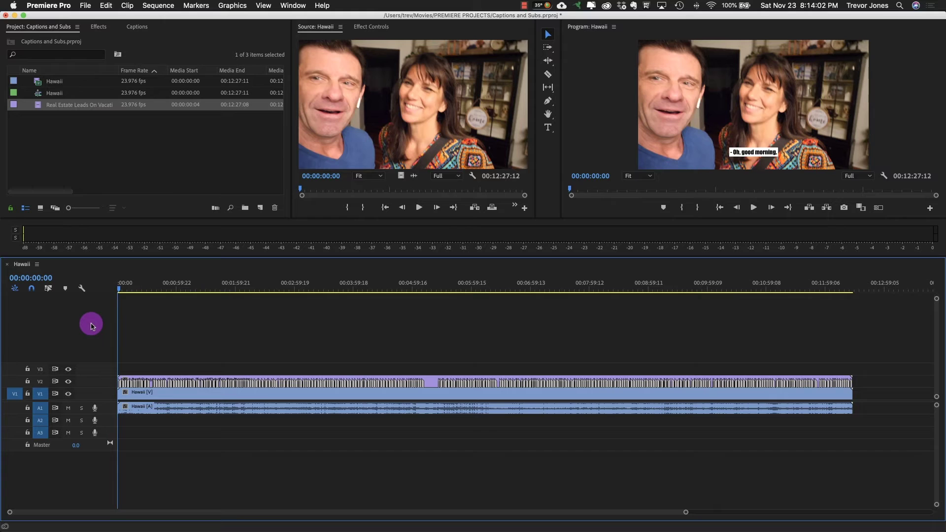
Set the caption clip's Motion Scale to 133 and Position Y to 409 in Effect Controls.
click(152, 381)
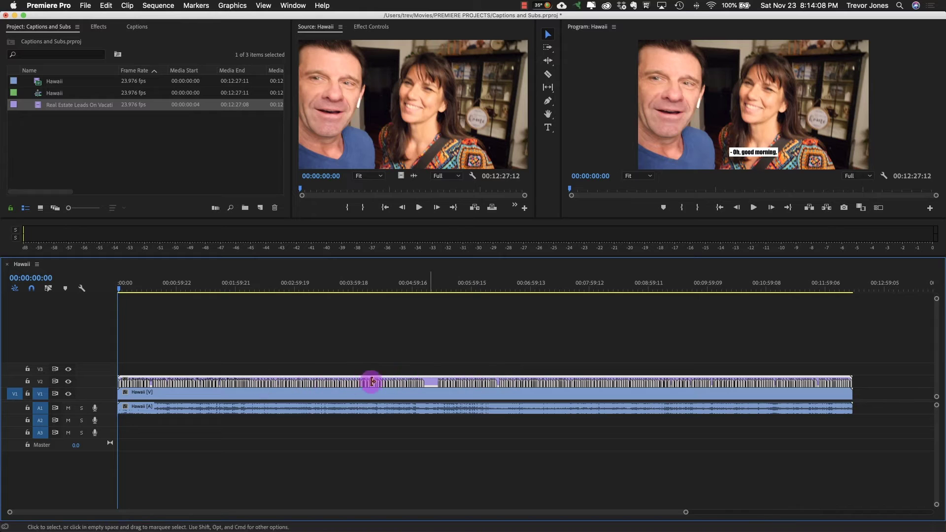
click(370, 26)
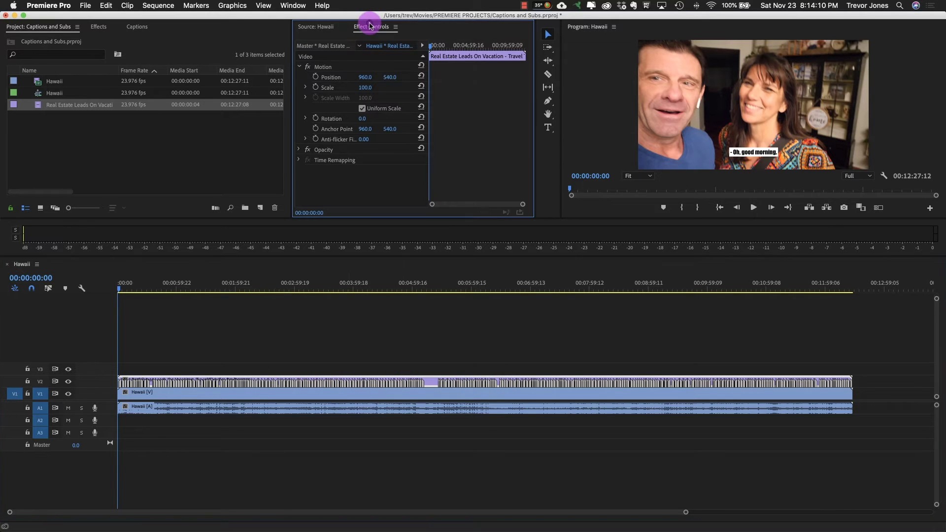
click(362, 89)
drag(363, 87, 327, 78)
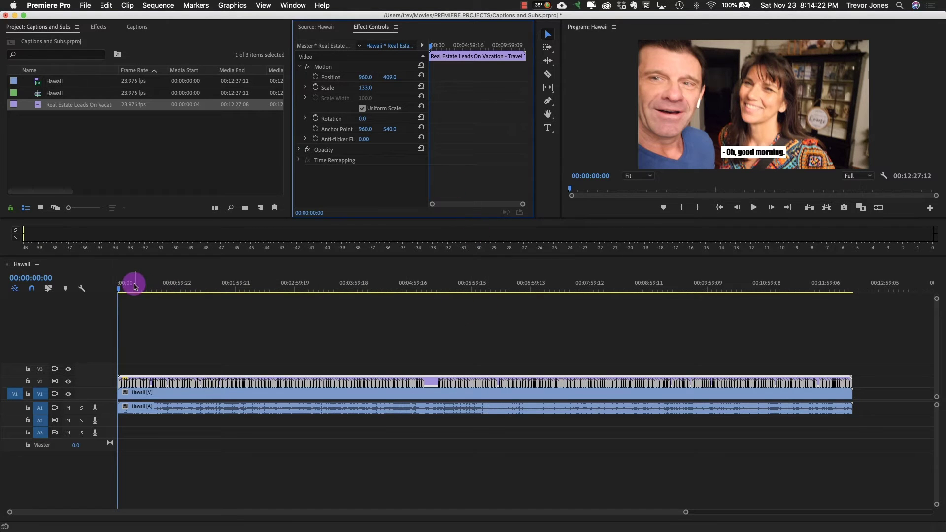
drag(121, 284, 75, 297)
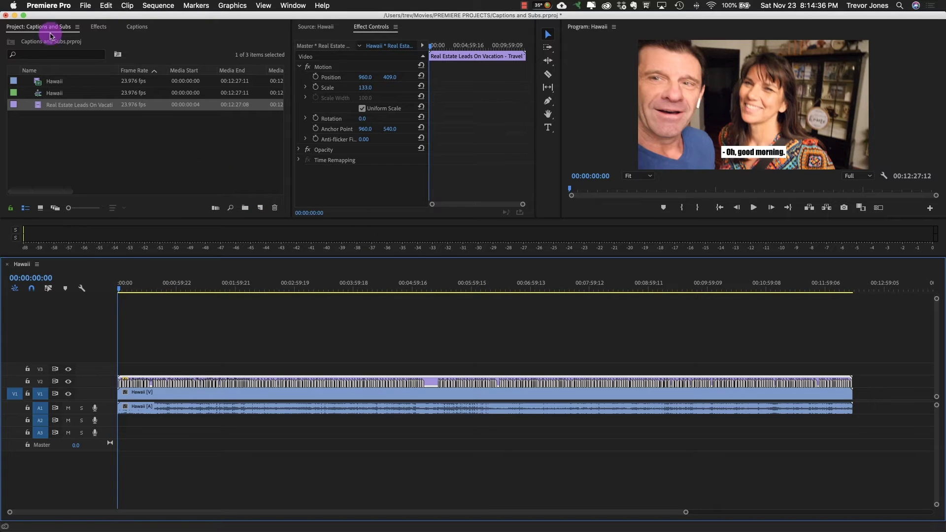
click(260, 207)
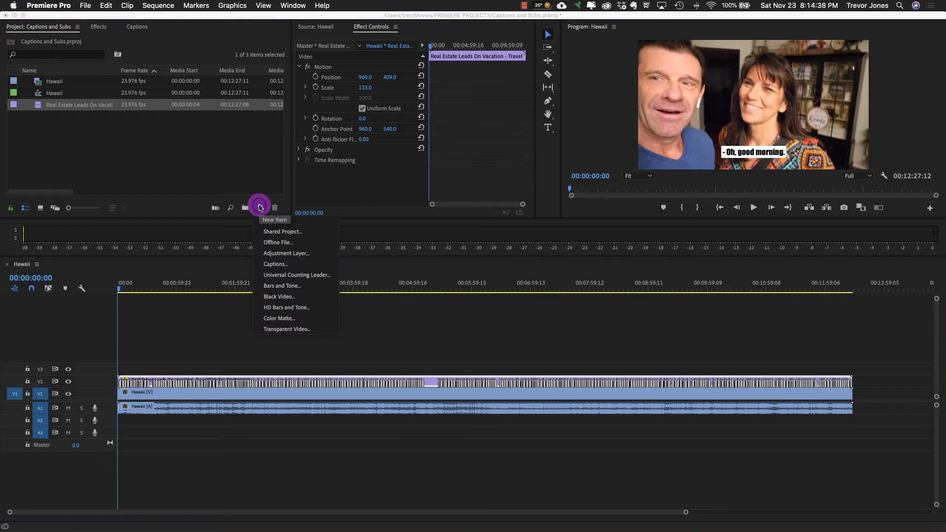
Create a 1920x1080 pure white colour matte named white.
click(285, 318)
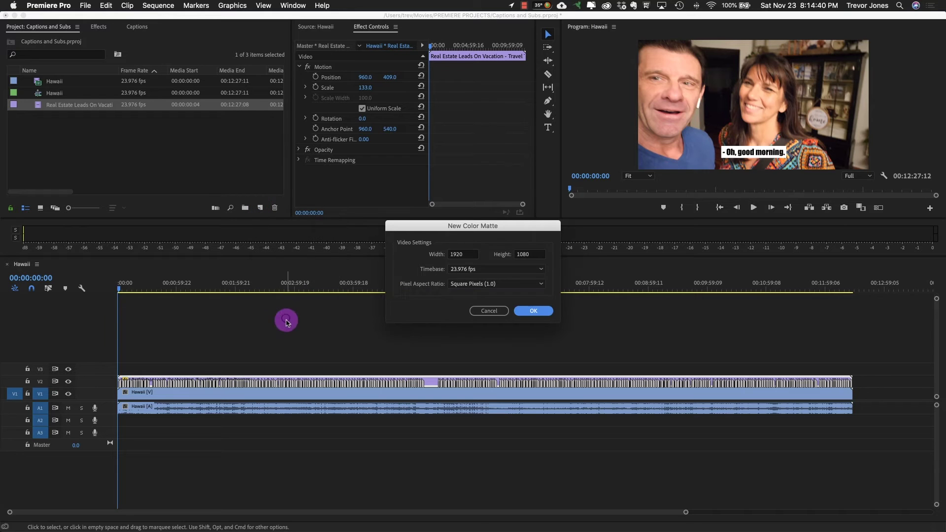
click(531, 311)
drag(407, 178, 300, 302)
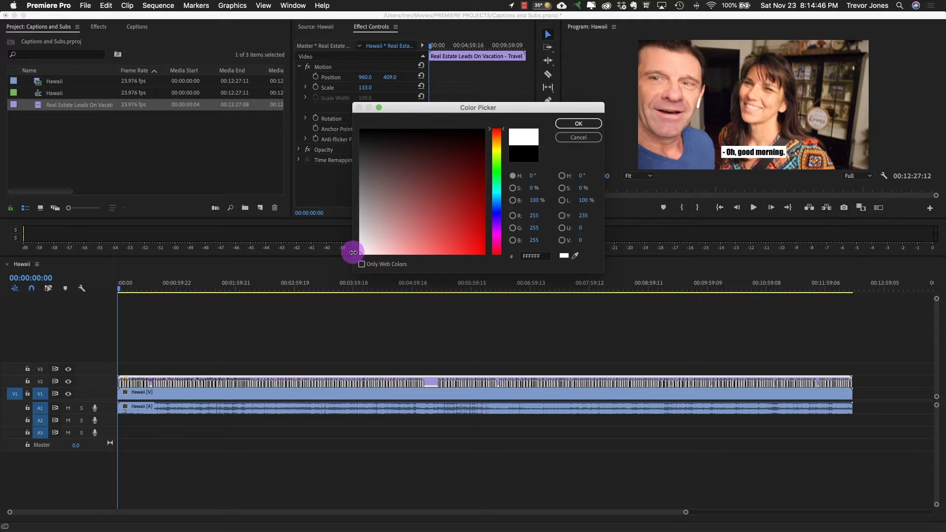
click(580, 124)
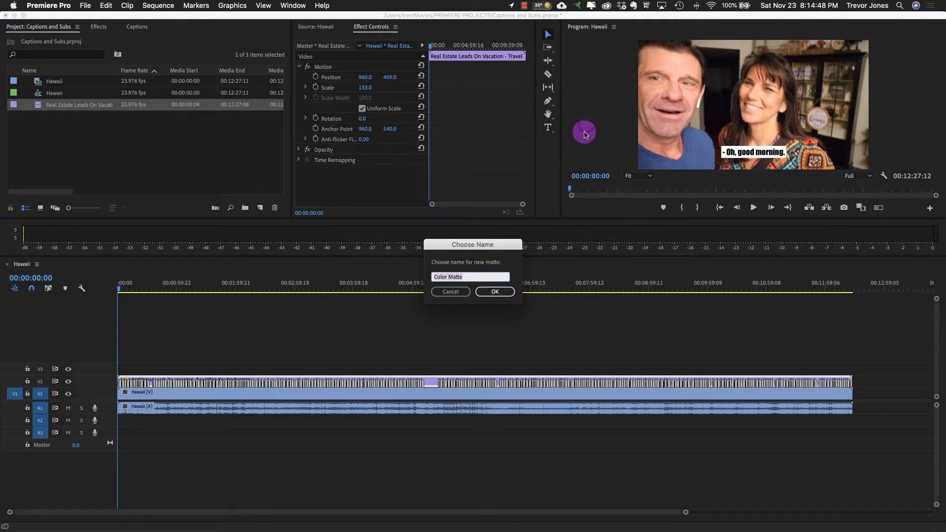
key(Return)
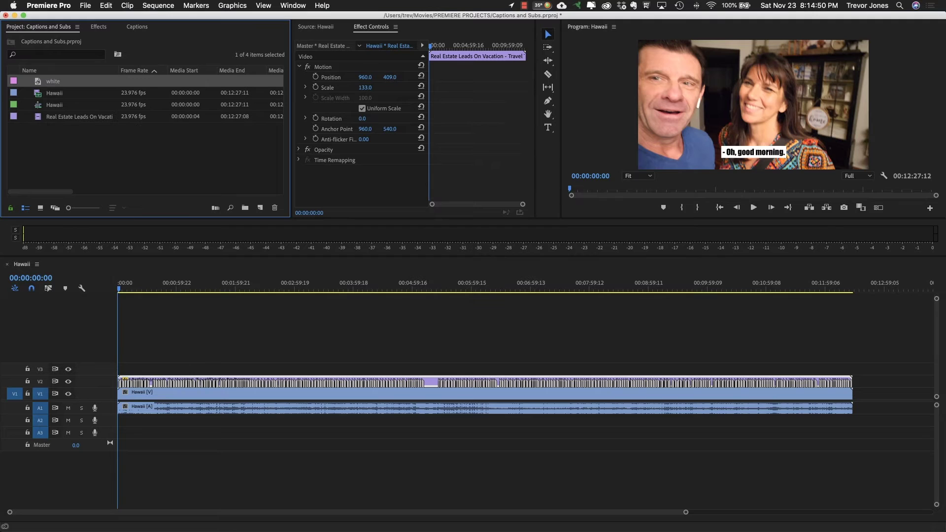
Place the white matte on V3 above the captions and extend it to the sequence end.
mouse_move(37, 80)
mouse_down()
mouse_move(46, 84)
mouse_move(33, 80)
mouse_up()
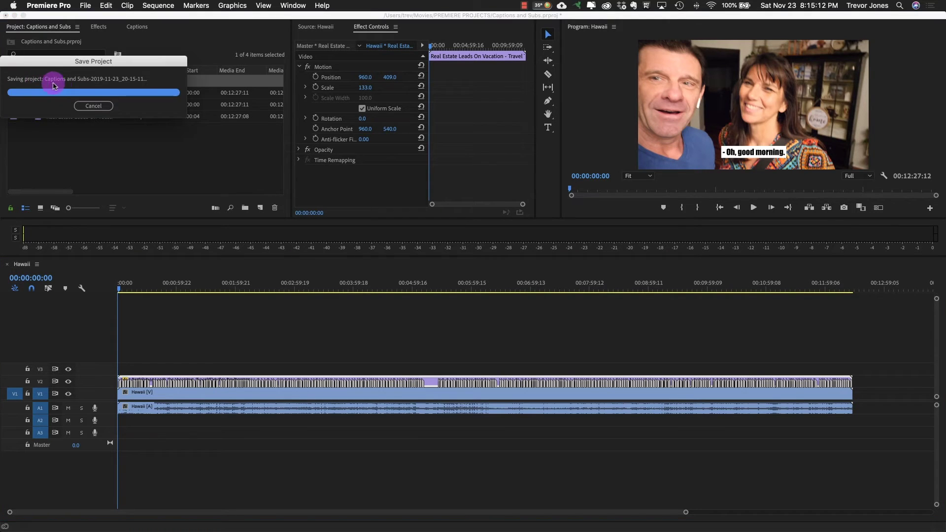
drag(37, 81, 851, 350)
drag(706, 284, 397, 286)
Lower the white matte to Position Y about 1336 and move the captions to V4 at Y 471.
click(395, 368)
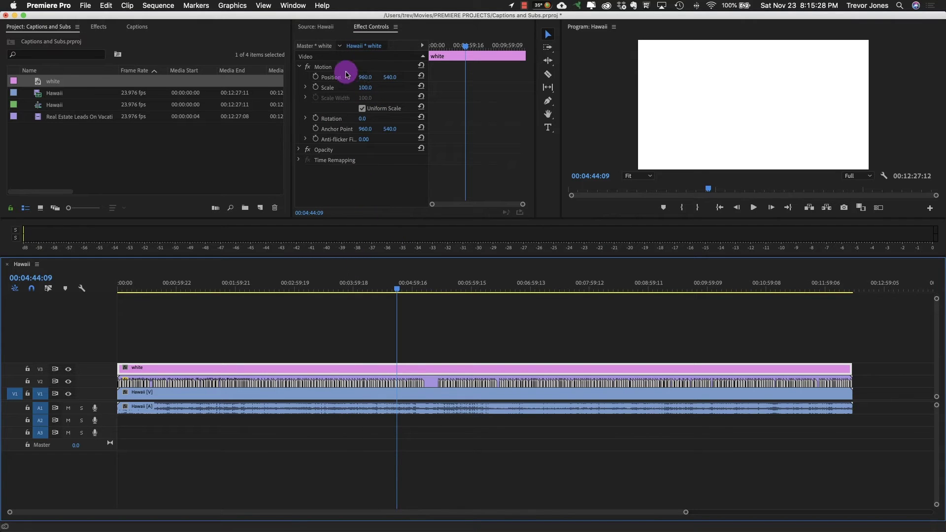
drag(365, 75, 766, 78)
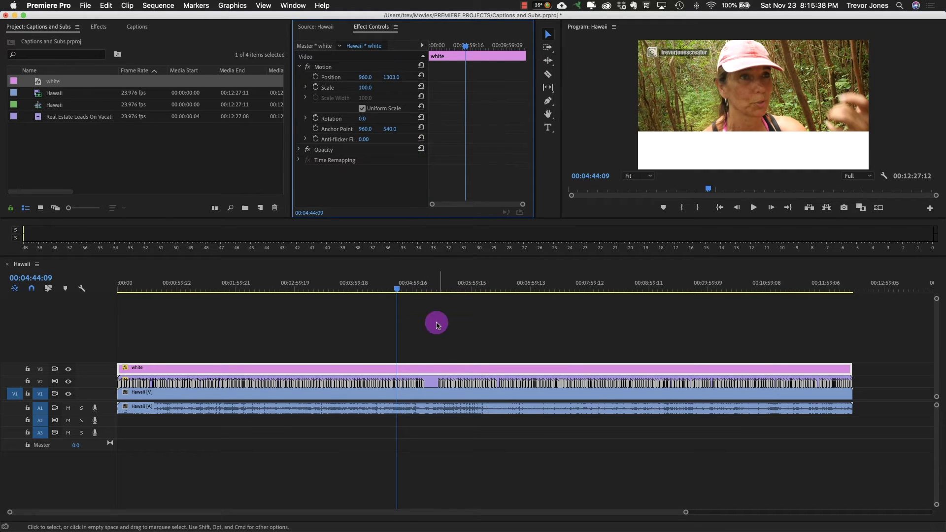
click(431, 383)
drag(432, 383, 360, 378)
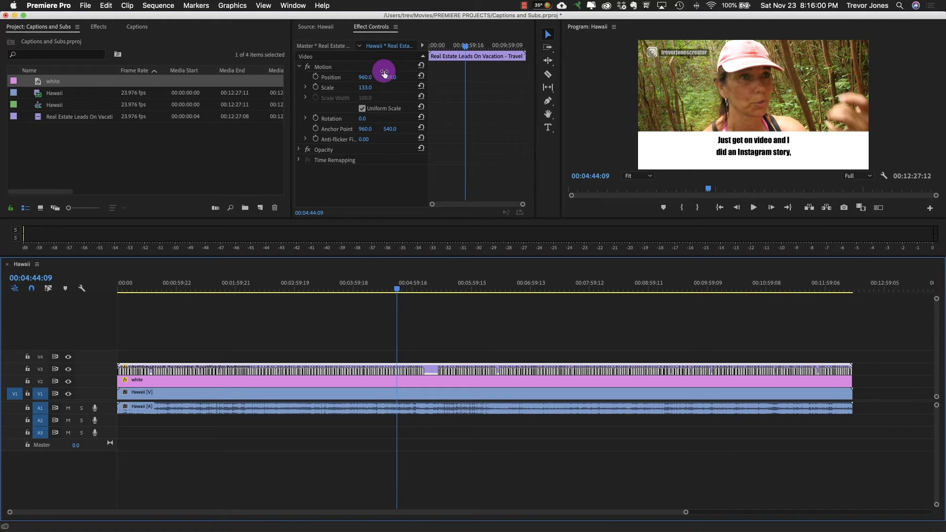
click(428, 367)
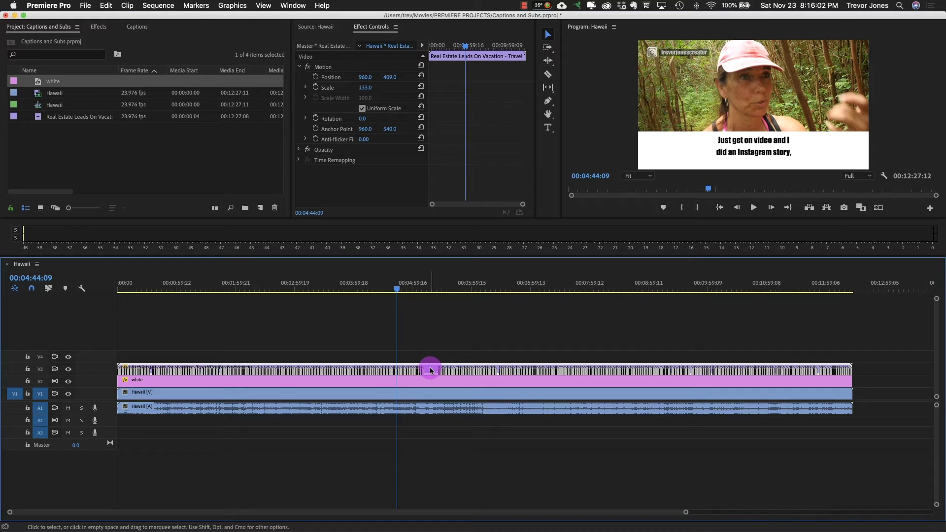
drag(388, 78, 419, 78)
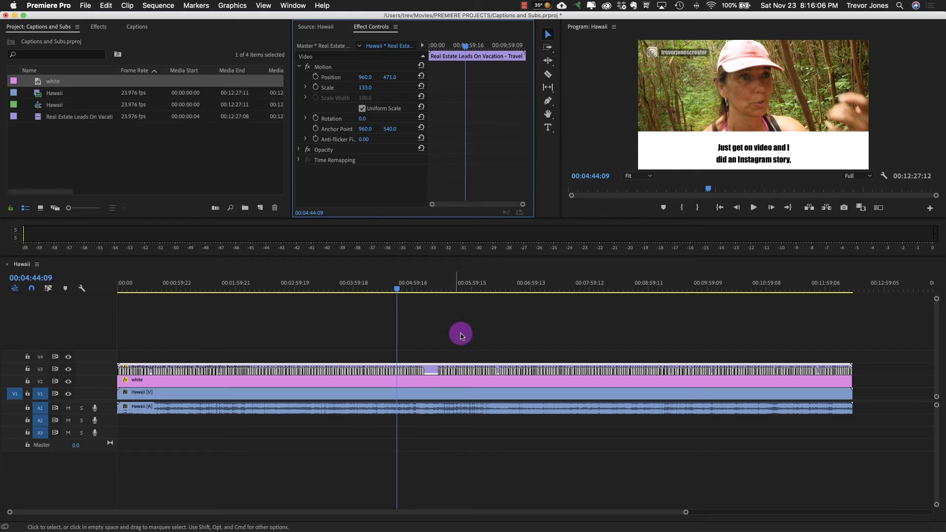
Nudge the white bar slightly lower and review an earlier part of the video.
click(424, 381)
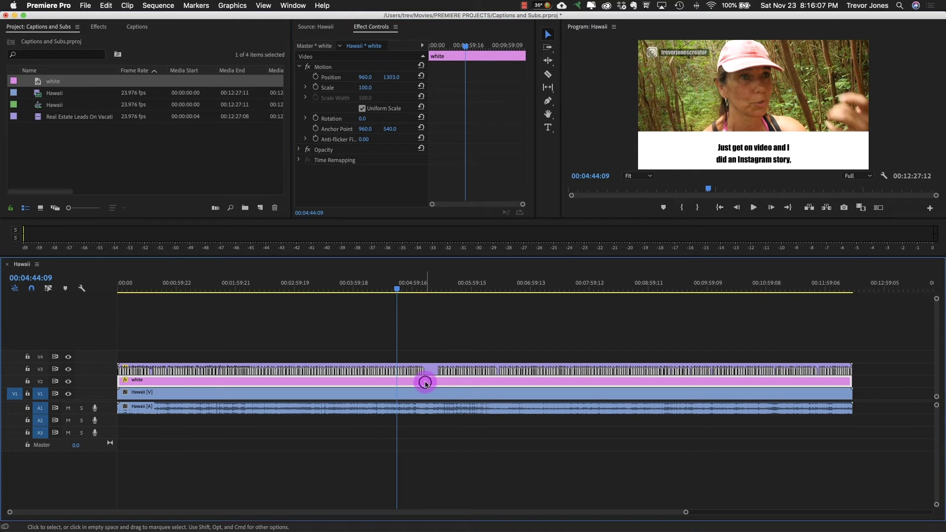
click(389, 79)
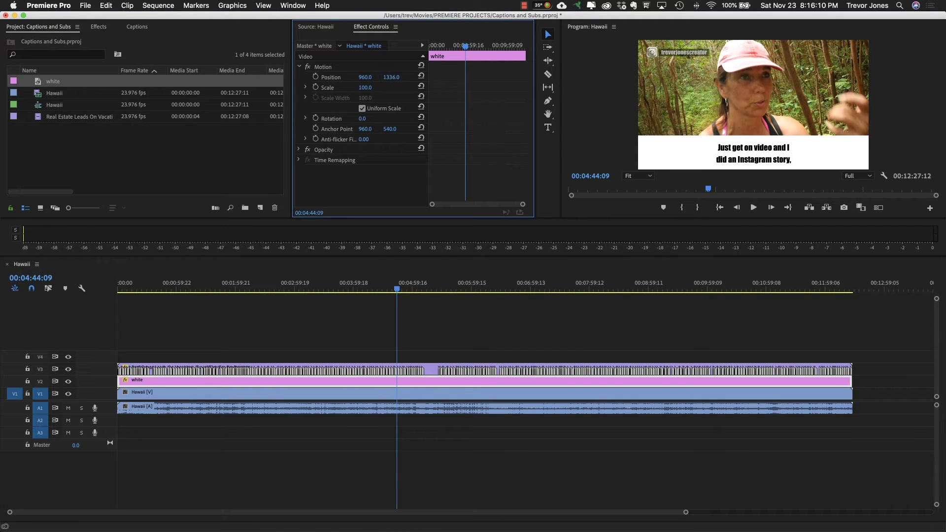
drag(394, 75, 379, 256)
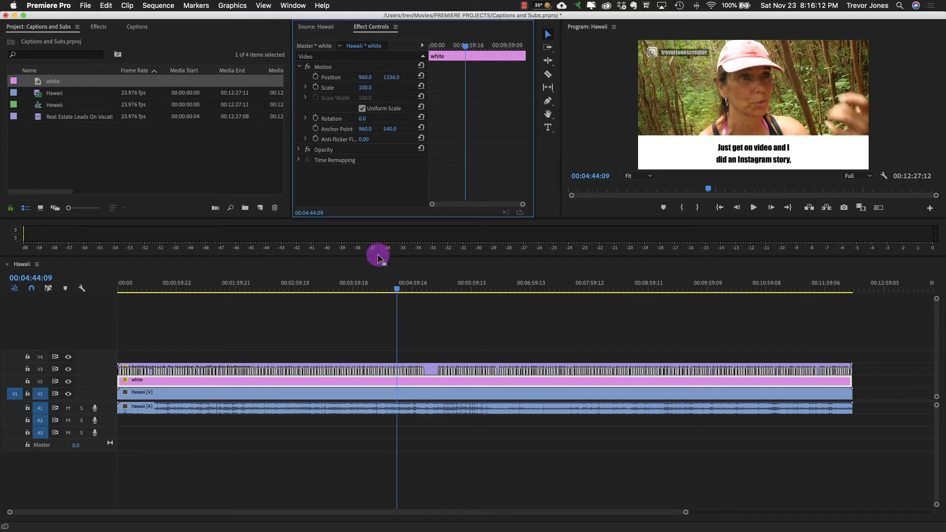
drag(380, 288, 269, 289)
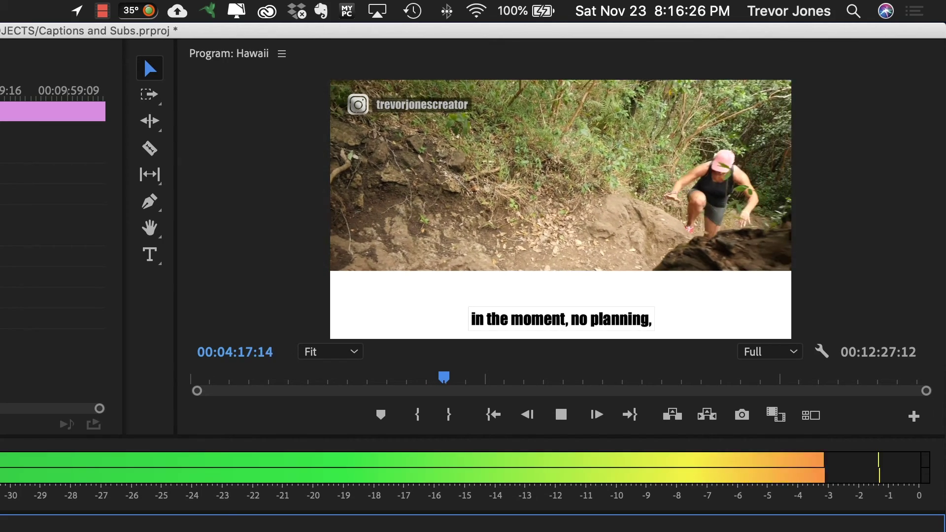
key(space)
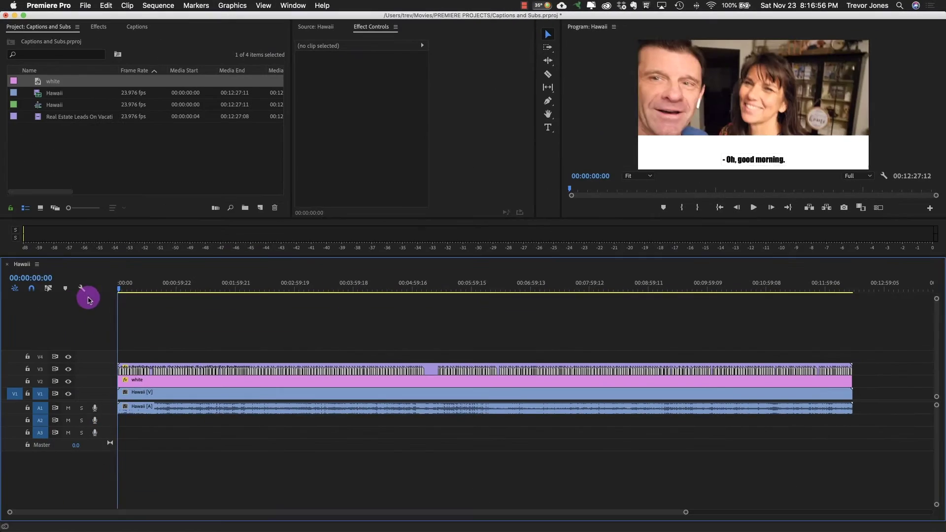
drag(90, 294, 281, 291)
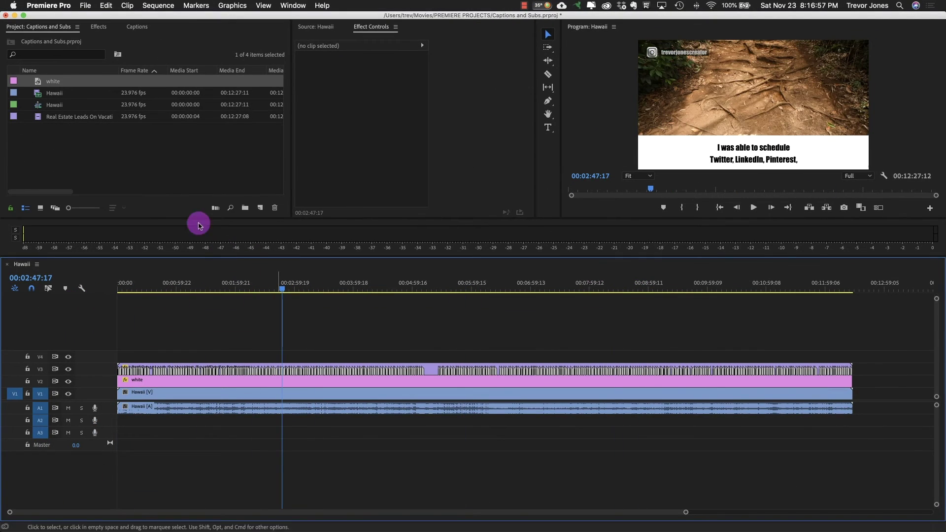
Rename the Hawaii sequence to Youtube.
click(101, 151)
click(50, 105)
click(51, 105)
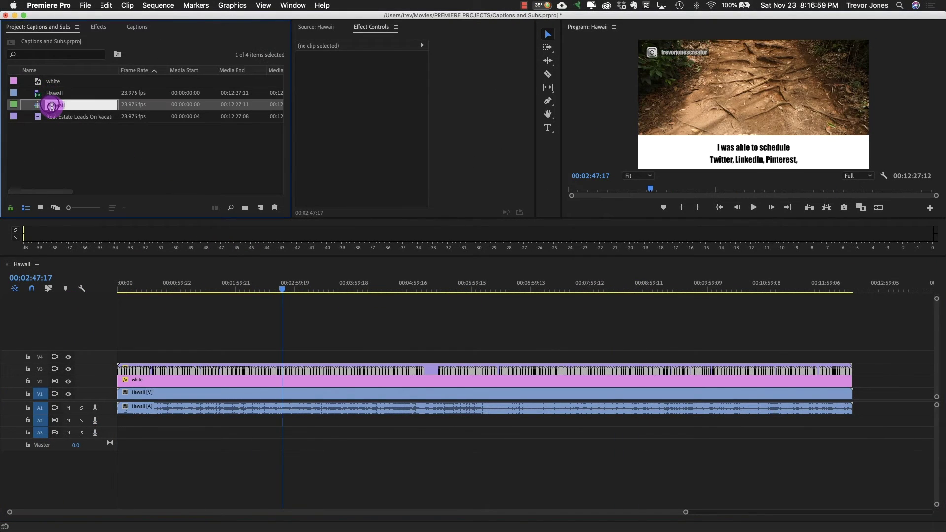
text(Youtube)
key(Return)
Duplicate the Youtube sequence, name the copy IGTV, and open it in the timeline.
click(60, 128)
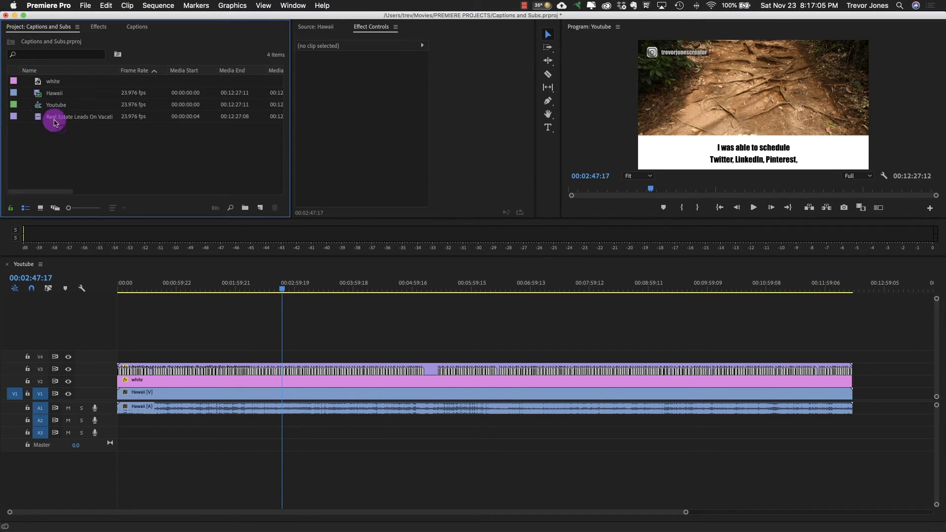
click(40, 106)
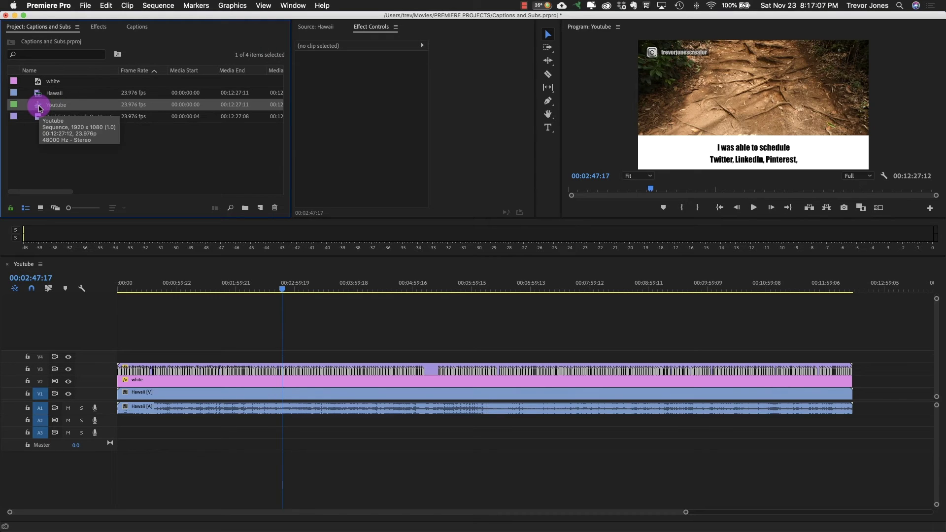
key(super+shift+slash)
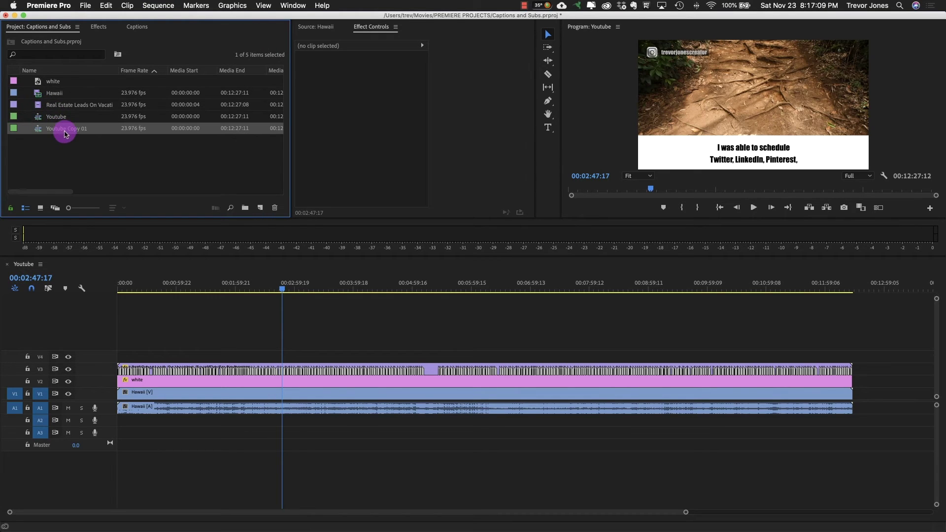
click(63, 129)
text(IGTV)
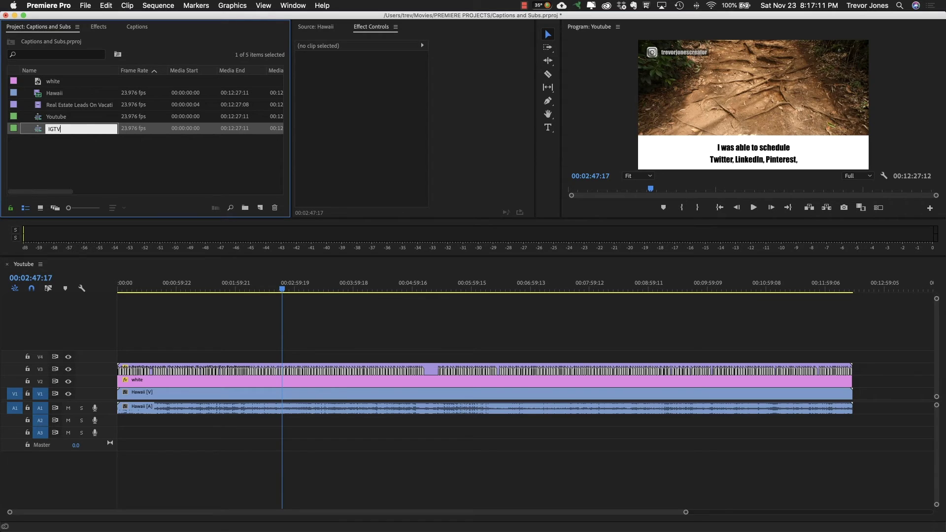
click(93, 162)
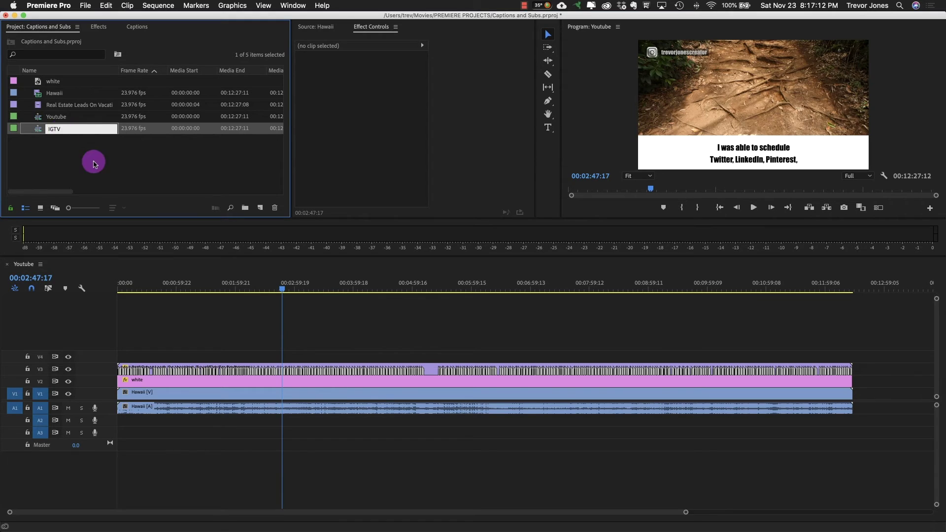
double_click(39, 130)
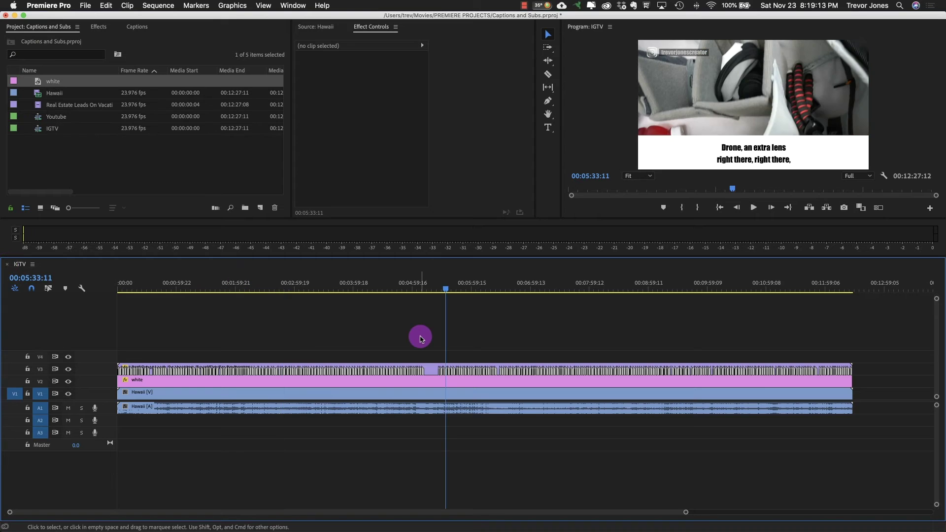
Restack IGTV's tracks: white bar on V1 under the Hawaii video, captions moved down to V3.
drag(420, 339, 434, 395)
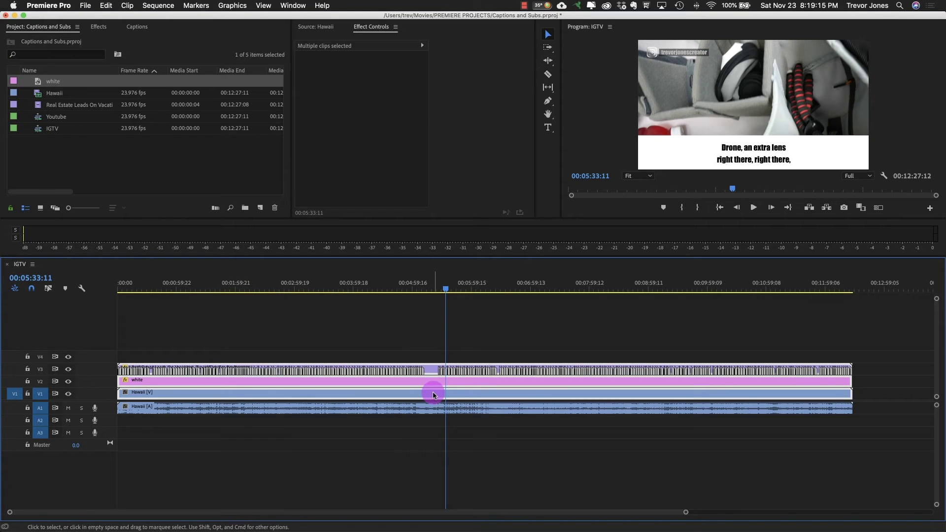
key(alt+Up)
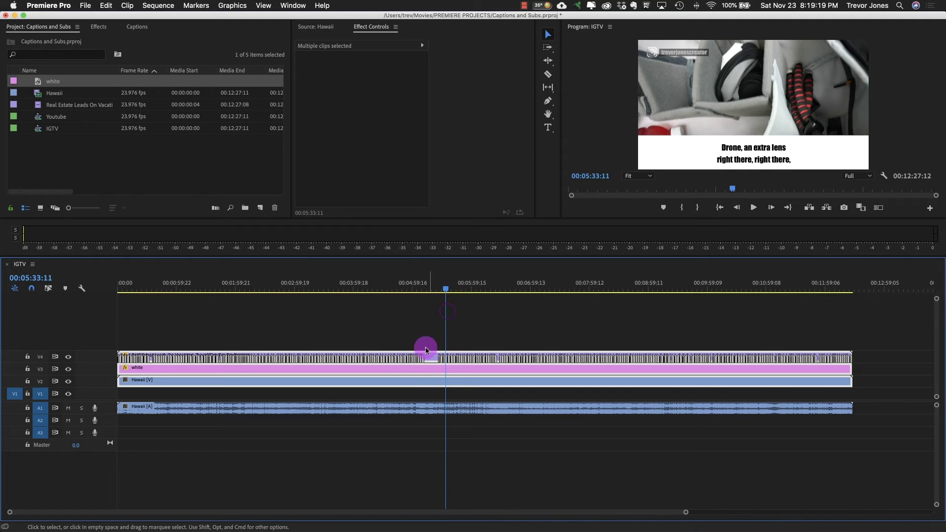
click(416, 333)
click(425, 370)
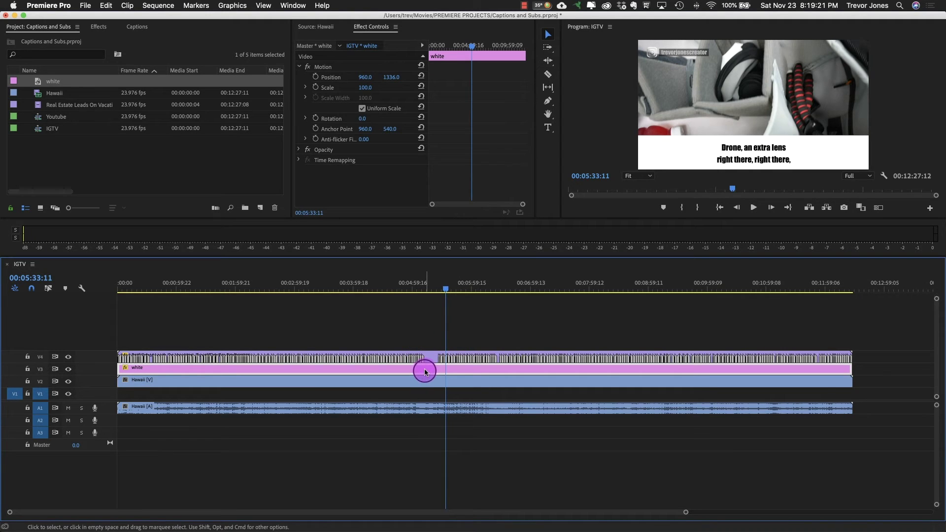
key(alt+Down)
key(alt+Down)
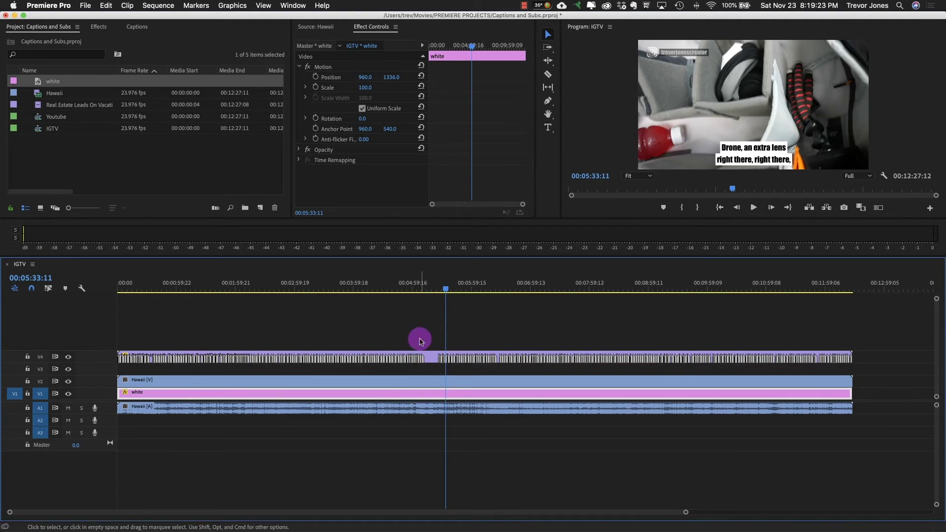
drag(435, 359, 429, 375)
drag(445, 281, 447, 302)
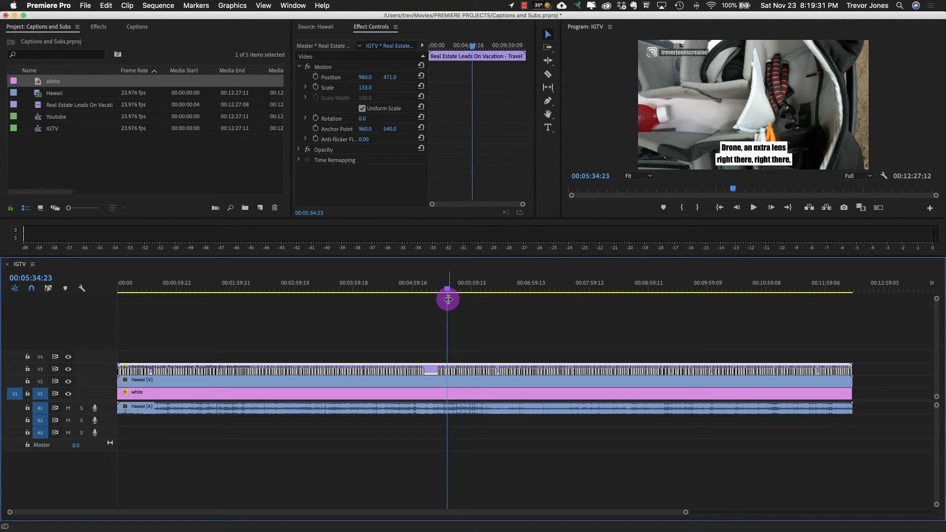
Set the IGTV sequence frame size to 1080 × 1920 and discard the existing previews.
click(161, 6)
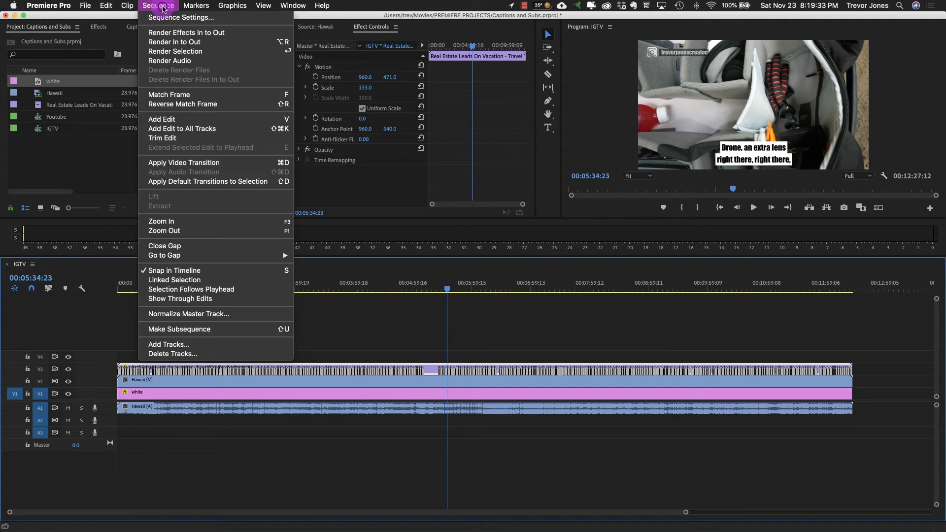
click(167, 17)
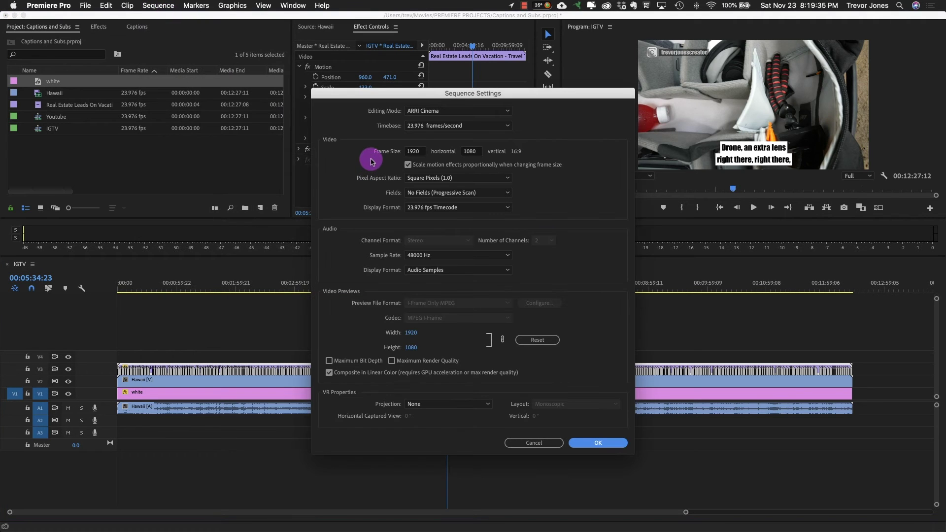
click(416, 152)
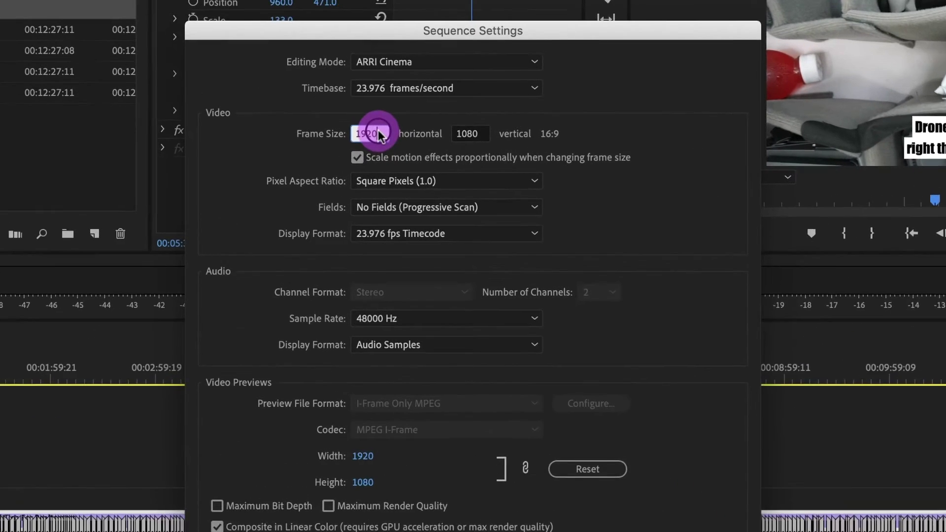
text(1080)
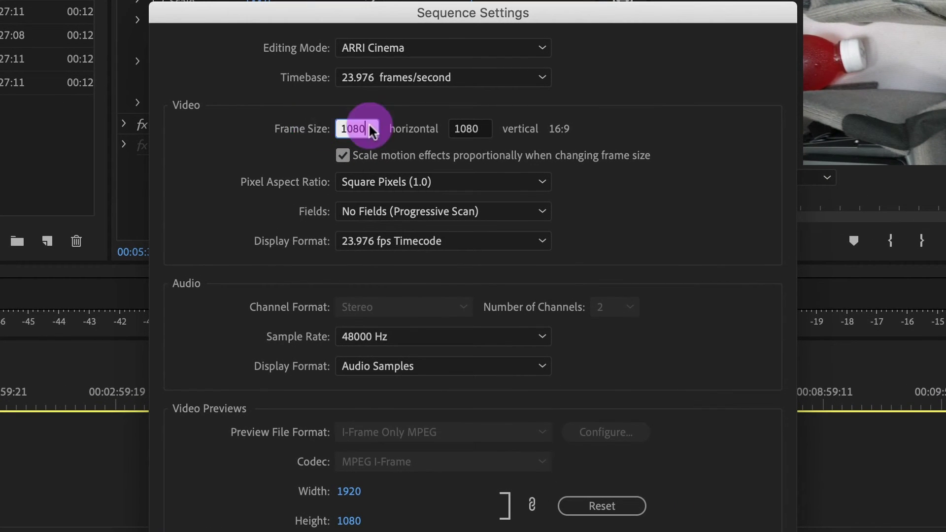
click(489, 133)
text(192)
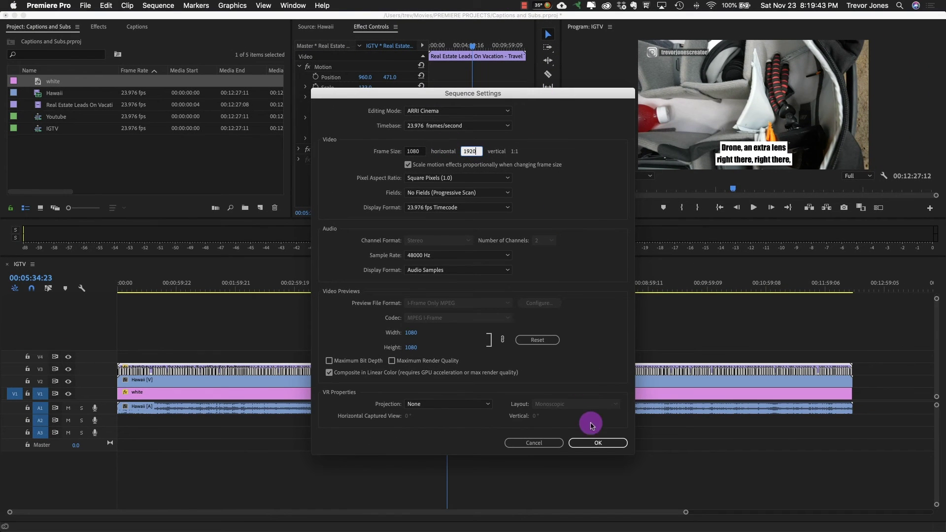
click(598, 441)
click(569, 289)
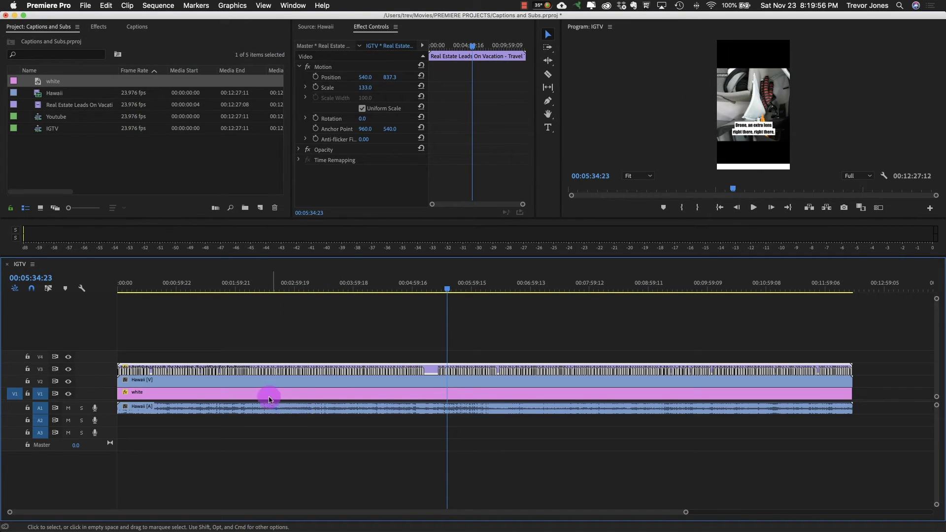
Scale the Hawaii clip to 58 and move the white bar to Y 964.1 at scale 210.
click(229, 381)
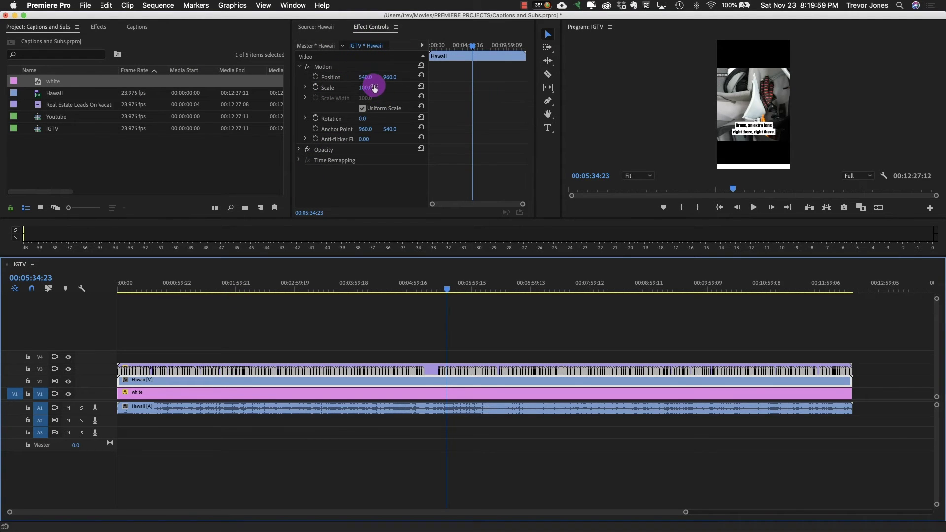
mouse_move(365, 84)
mouse_down()
mouse_move(337, 85)
mouse_move(363, 84)
mouse_up()
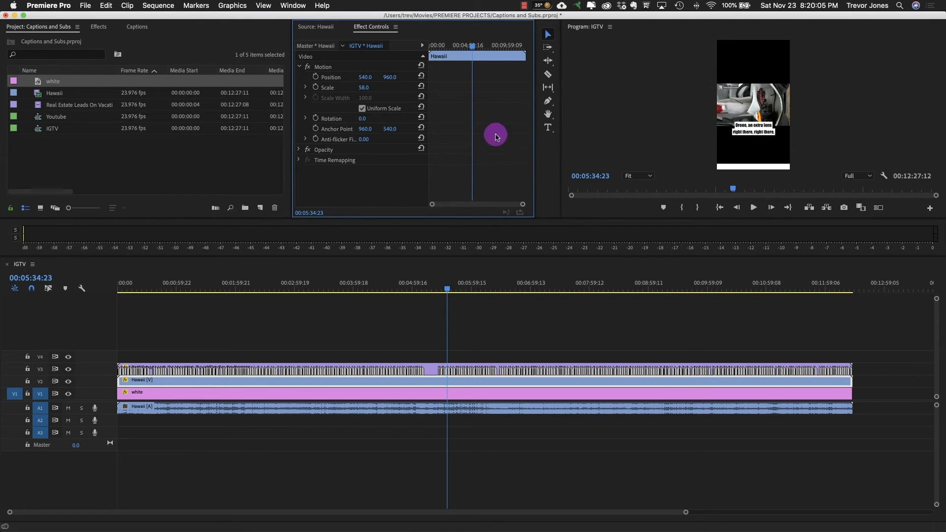
click(403, 391)
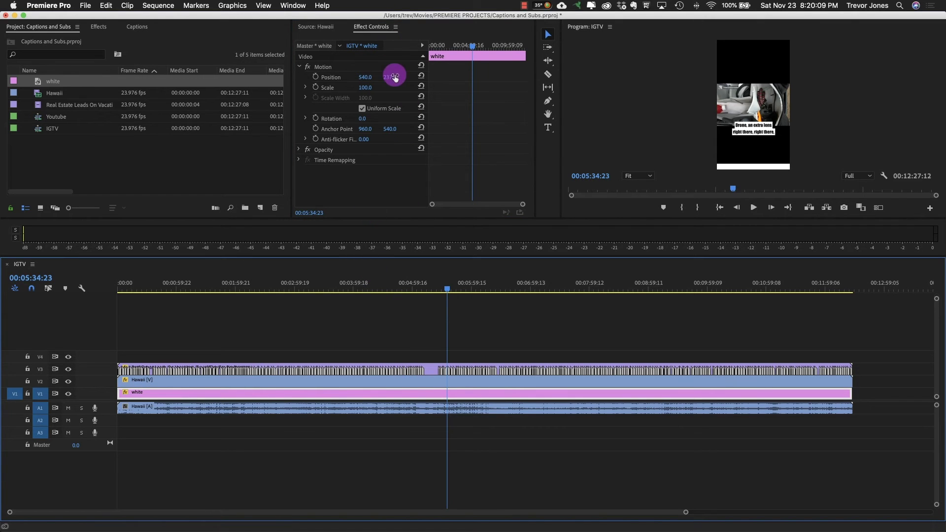
drag(395, 76, 365, 88)
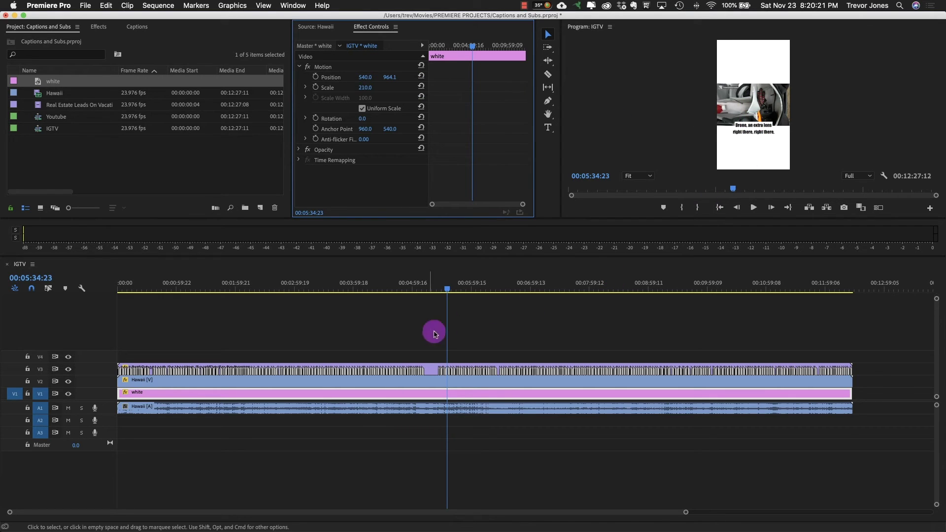
Set the captions clip to 122% scale and Position Y 943.3, scrubbing to check placement.
click(430, 372)
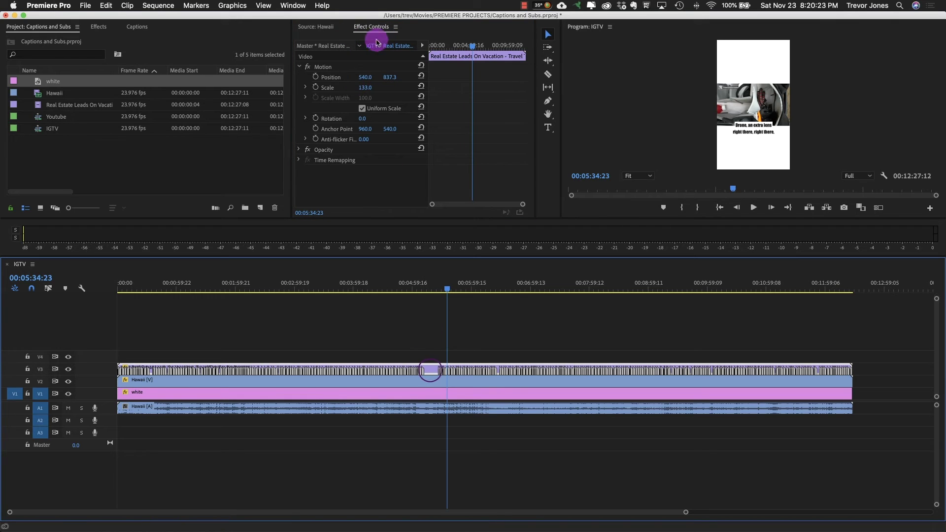
drag(389, 78, 407, 79)
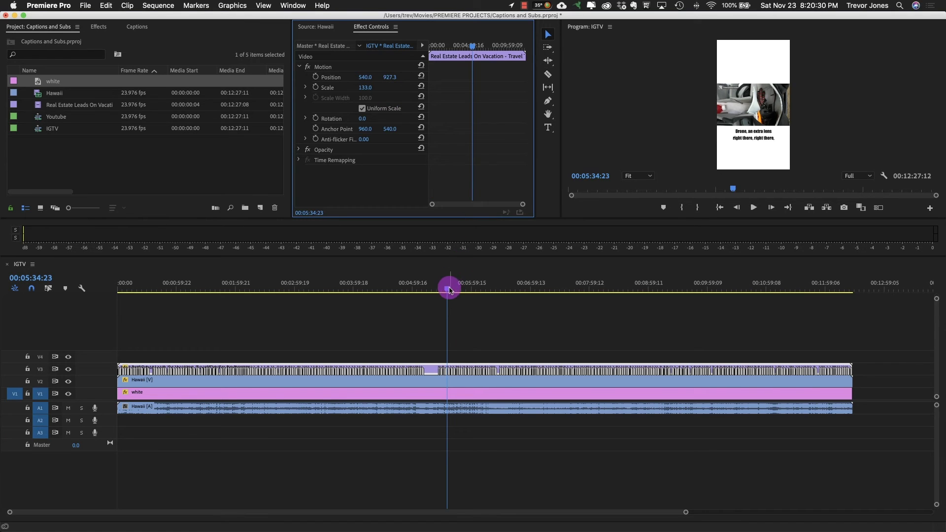
drag(448, 288, 218, 287)
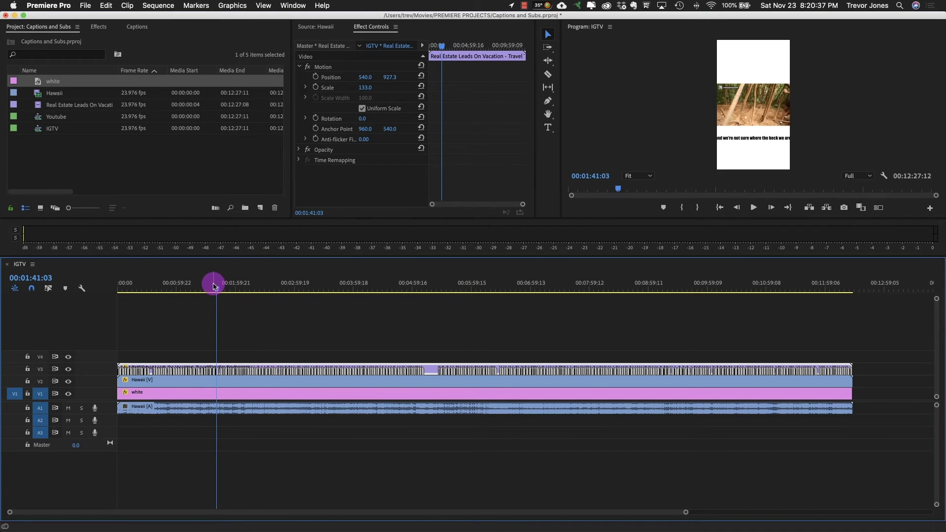
drag(219, 286, 219, 286)
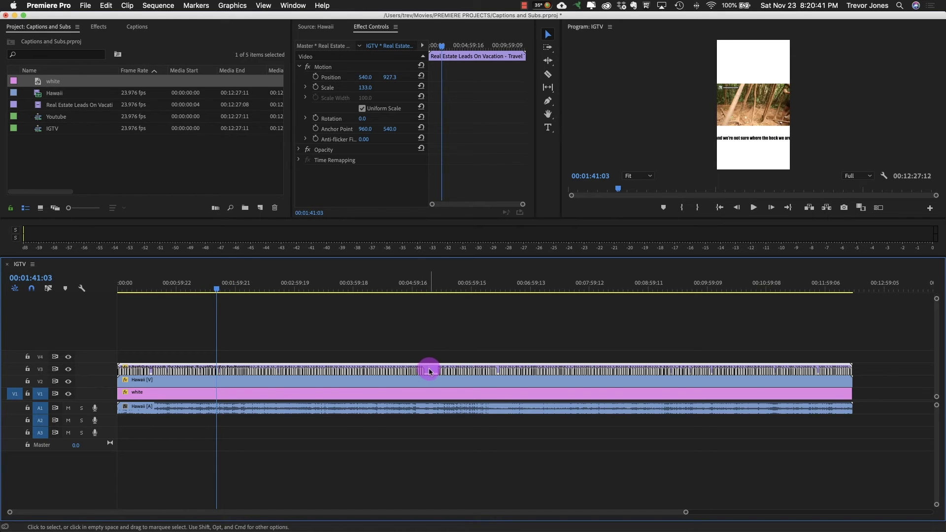
click(429, 369)
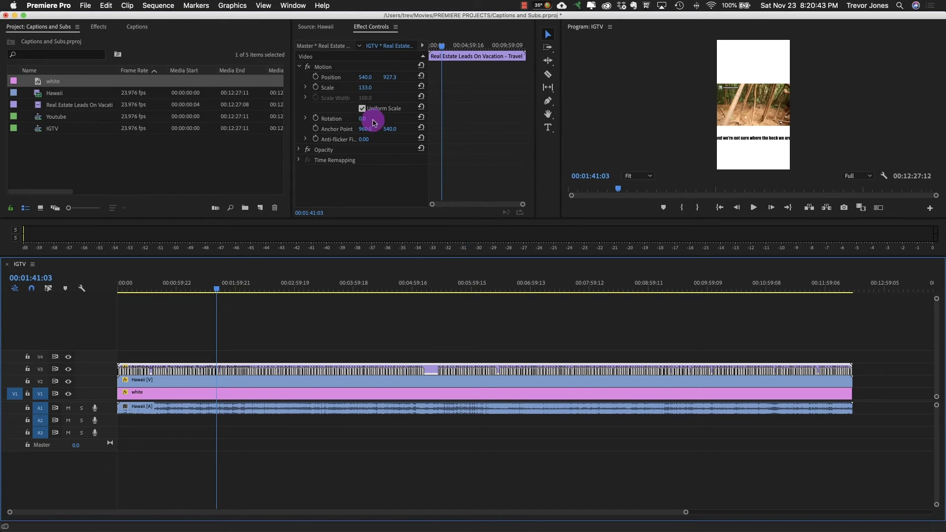
click(366, 88)
drag(366, 88, 360, 88)
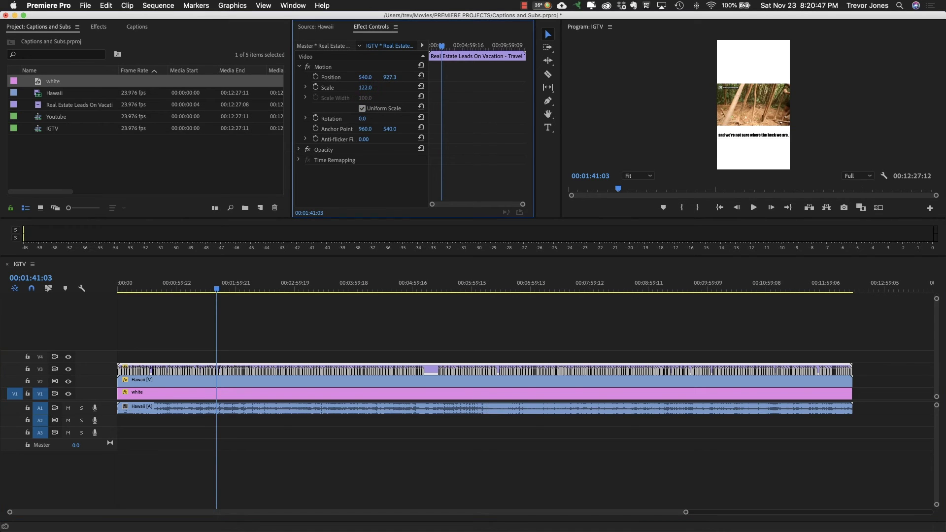
drag(217, 290, 290, 293)
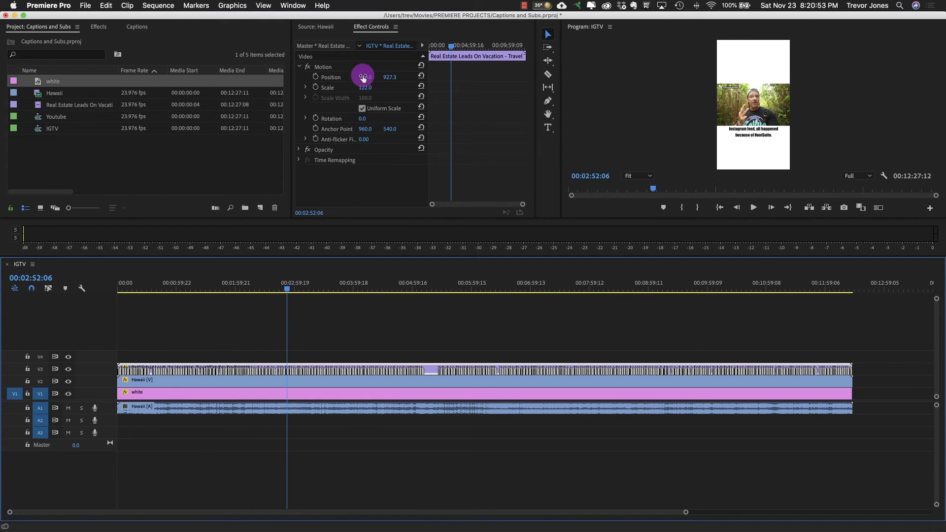
drag(389, 79, 397, 83)
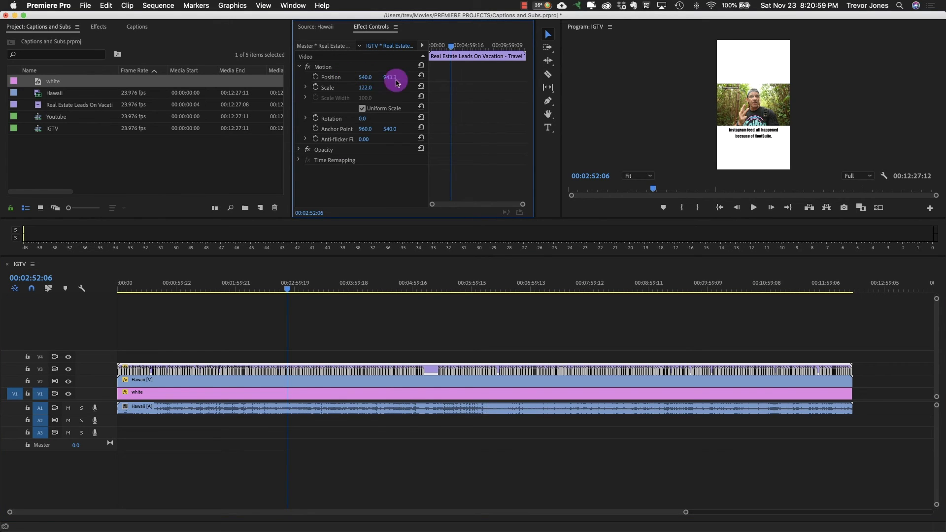
drag(294, 286, 205, 290)
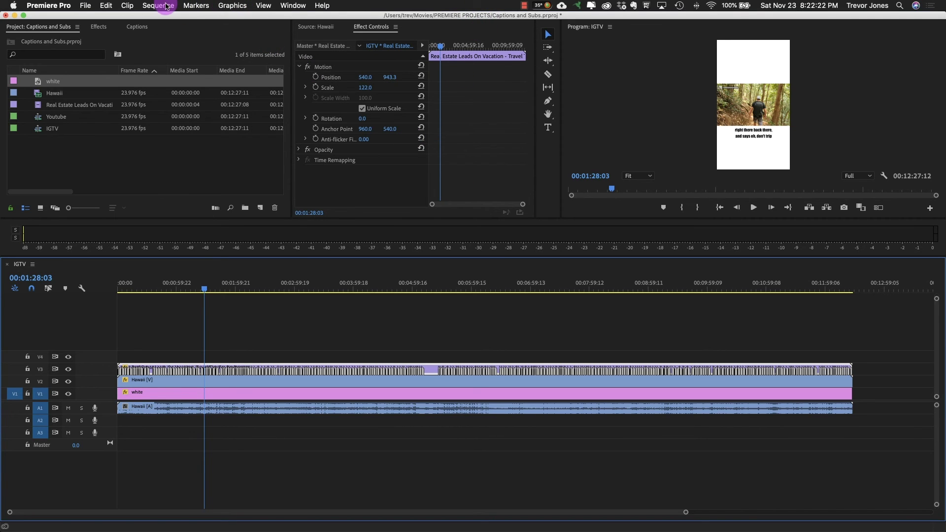
Change the sequence frame height to 1080 for a square frame and discard previews.
click(158, 5)
click(177, 20)
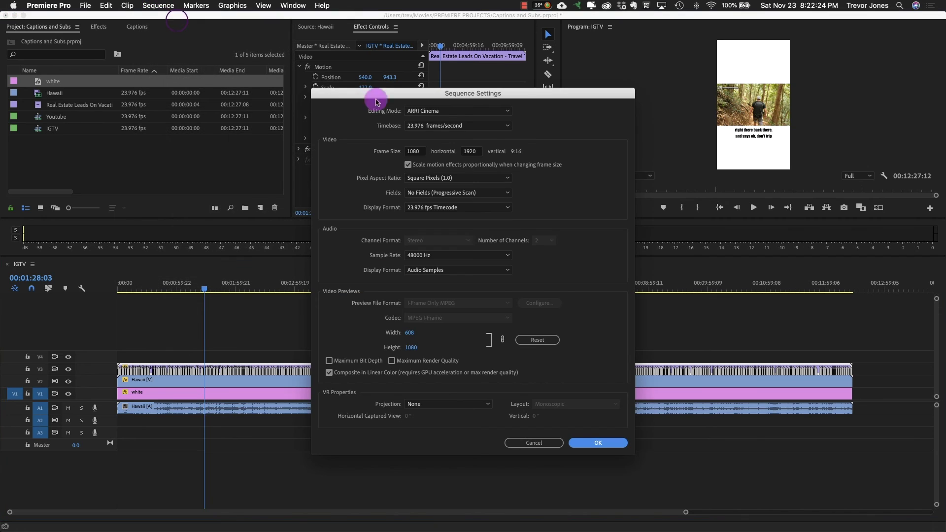
click(470, 151)
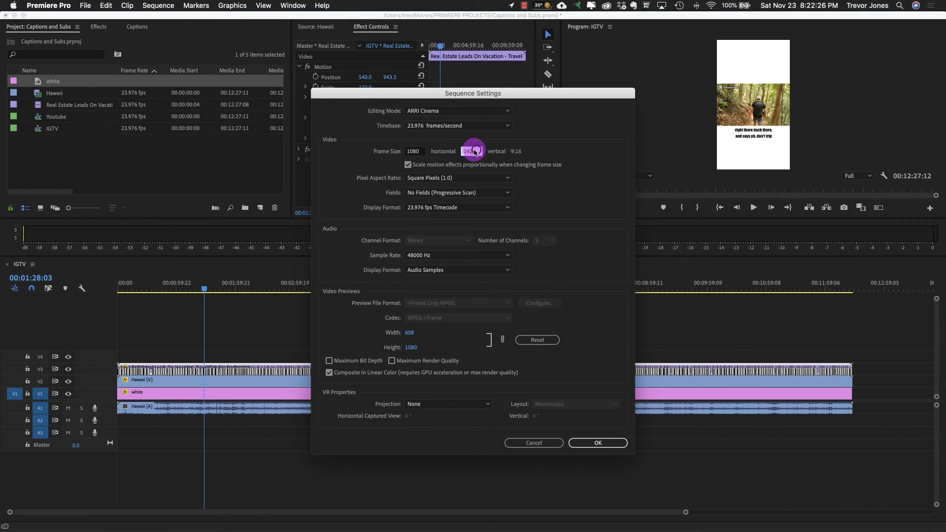
text(10)
click(597, 443)
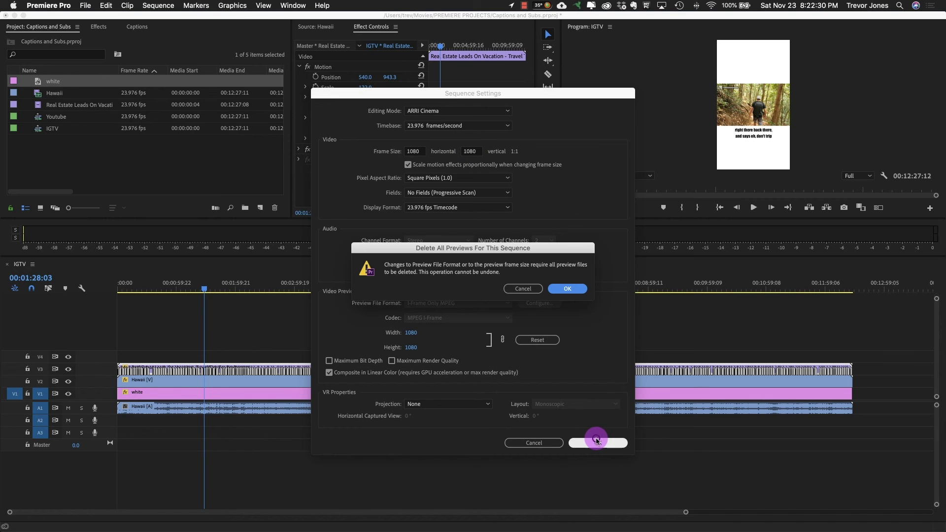
click(566, 288)
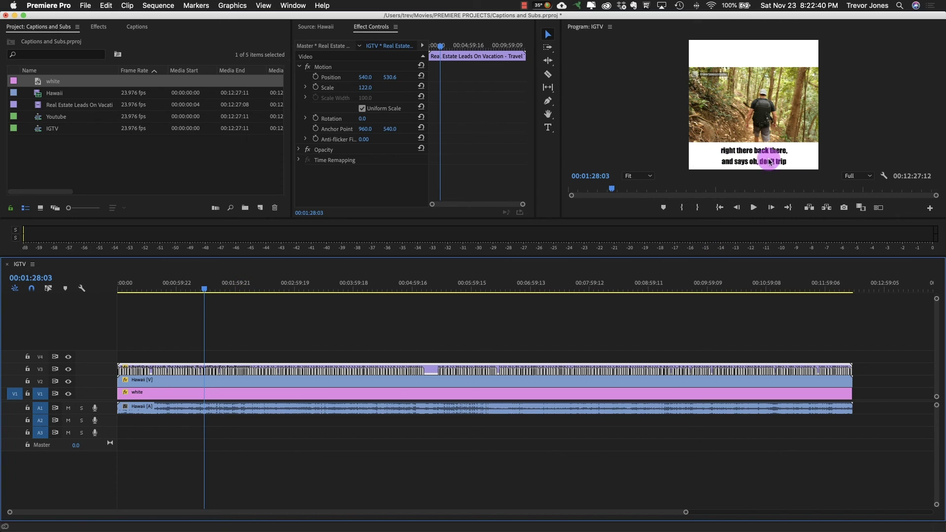
Scrub through the square sequence to review the fitted video and captions.
drag(205, 284, 781, 328)
drag(687, 329, 422, 311)
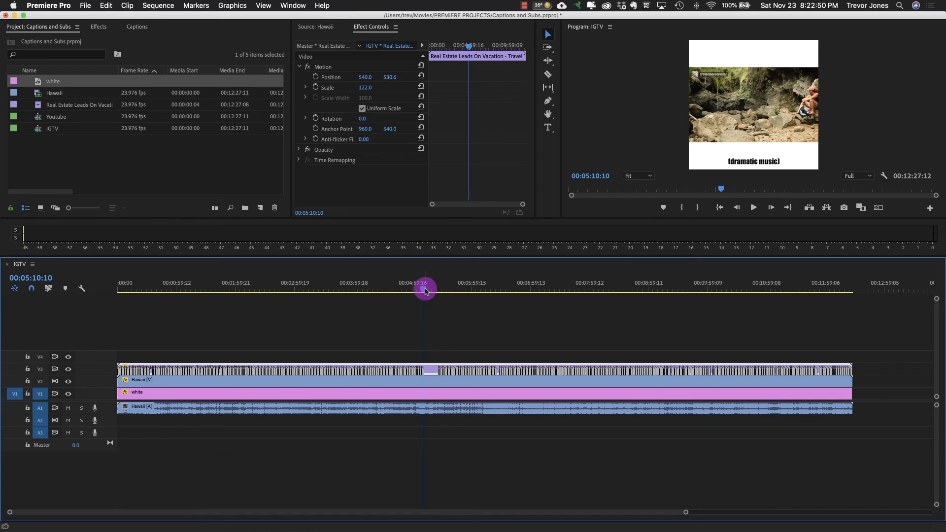
drag(425, 290, 90, 295)
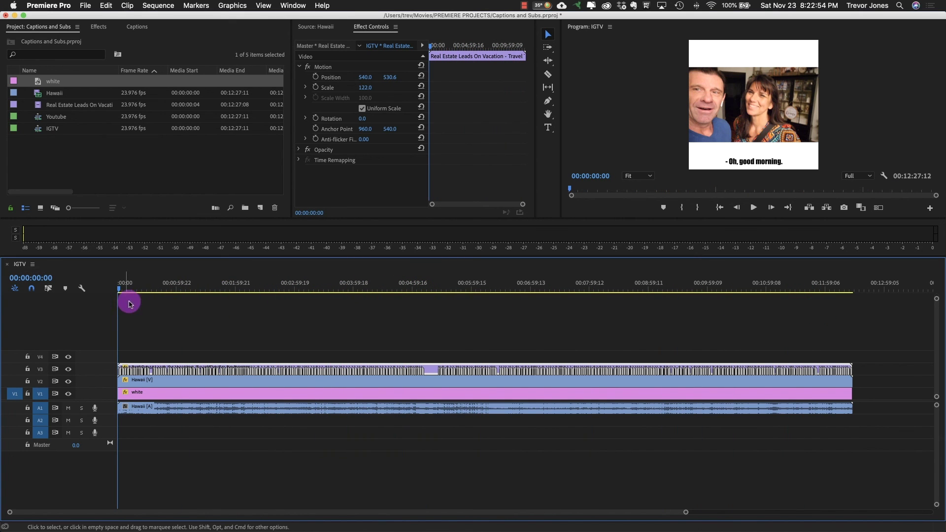
click(85, 5)
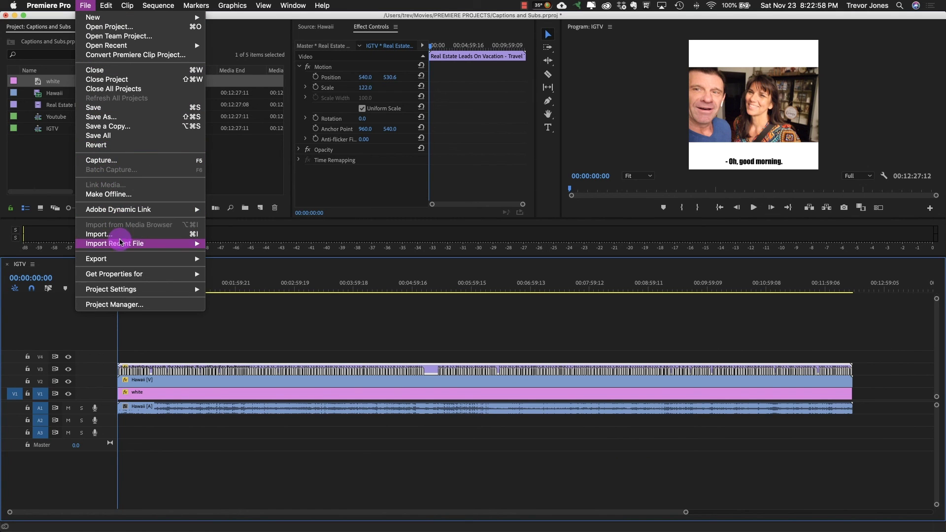
Open the Export Settings window through File > Export > Media.
mouse_move(121, 242)
click(238, 267)
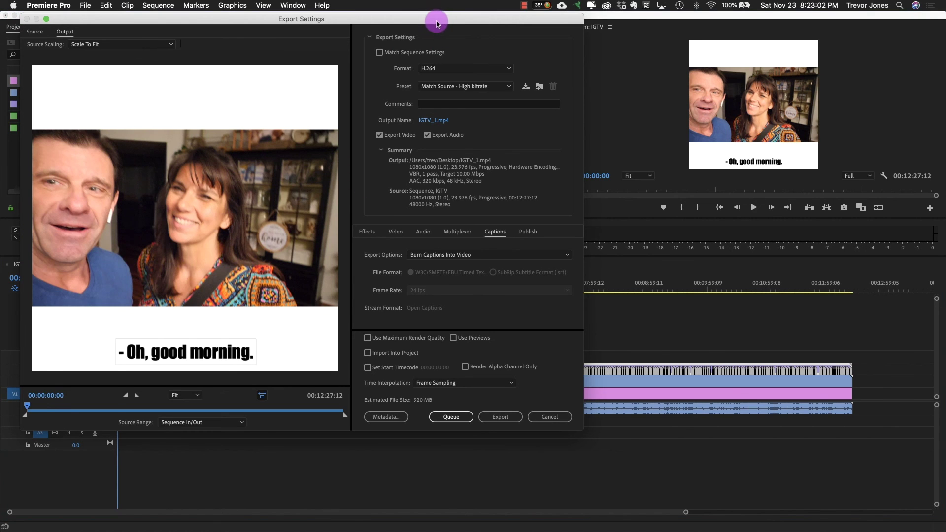
drag(438, 17, 595, 39)
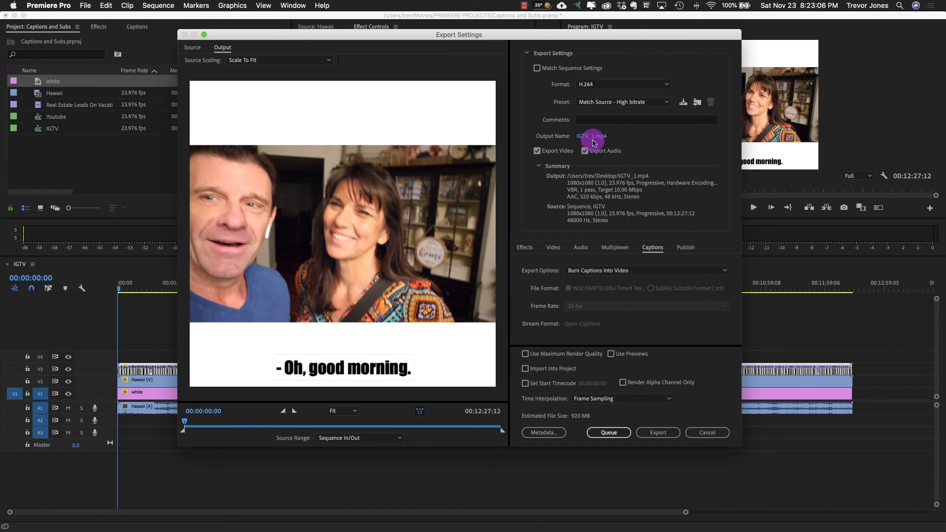
Rename the output file to facebook.mp4 and keep it as the destination.
click(591, 138)
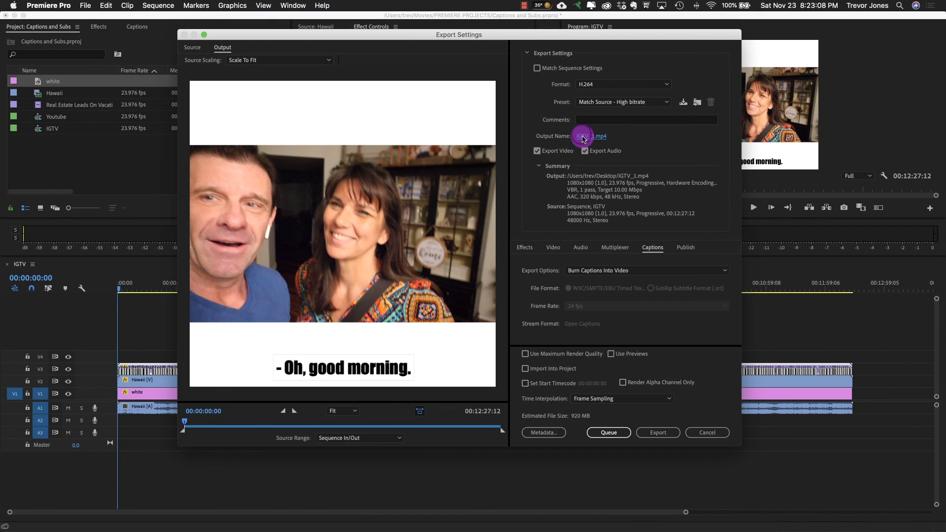
click(428, 85)
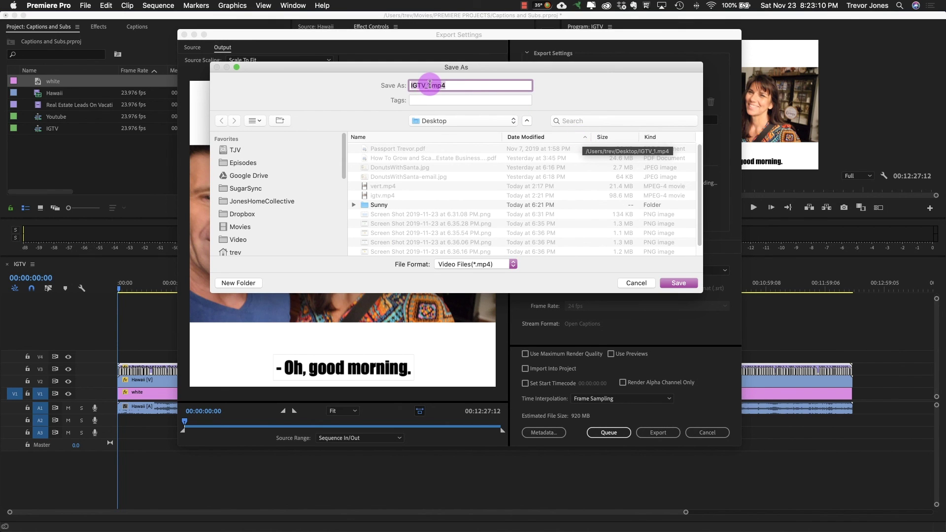
double_click(423, 85)
text(fac)
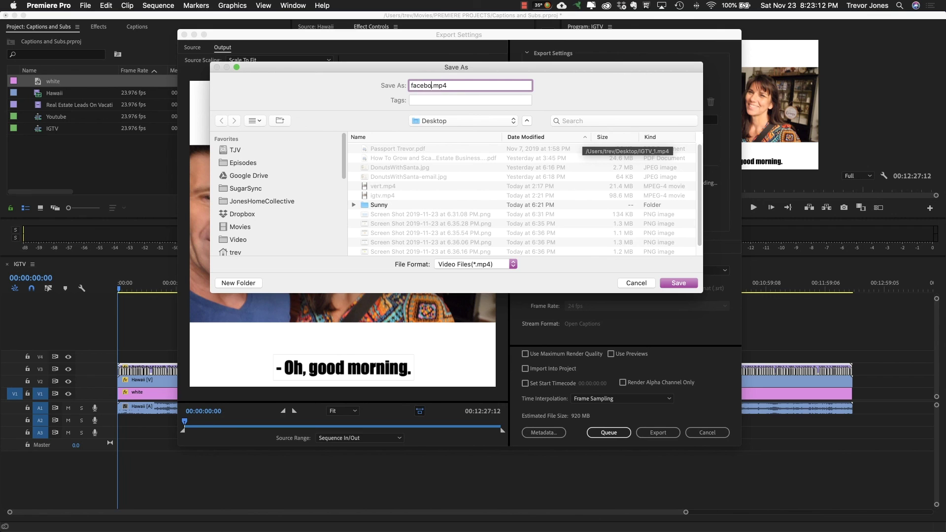
text(ebook)
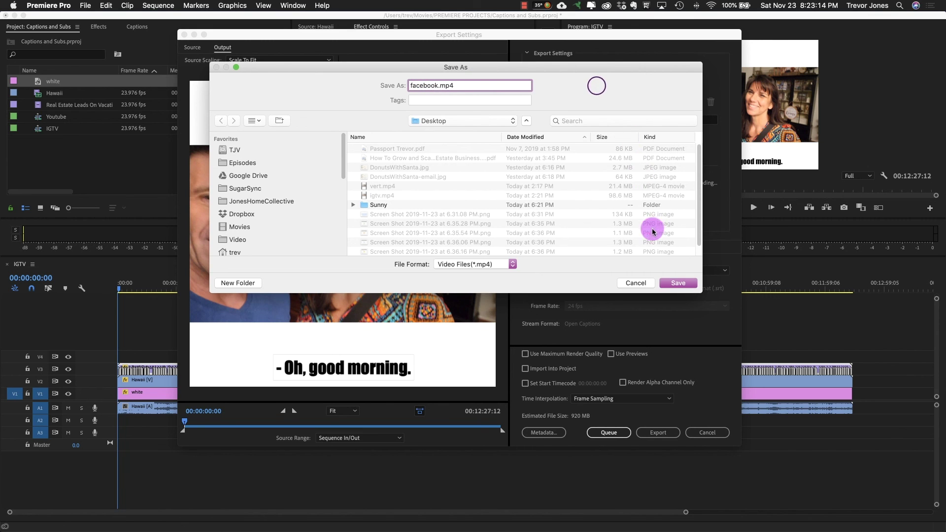
click(676, 285)
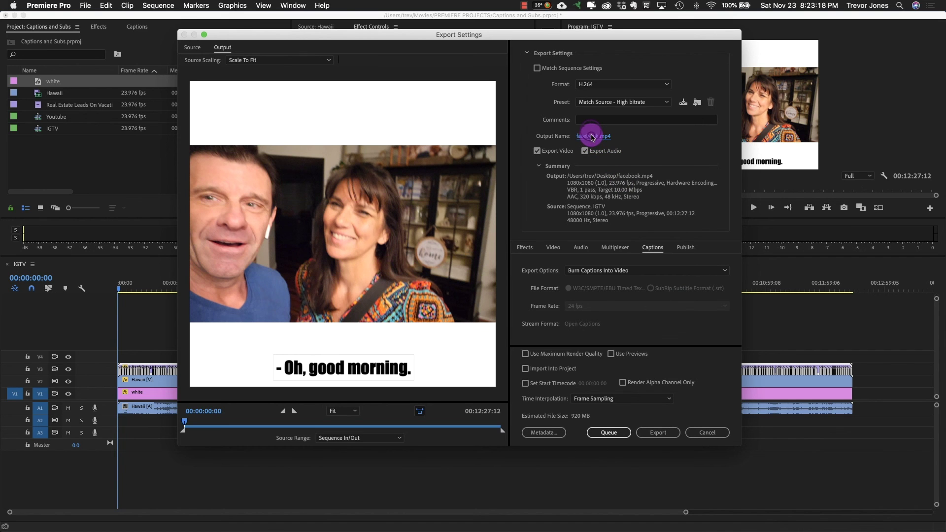
click(592, 137)
click(675, 281)
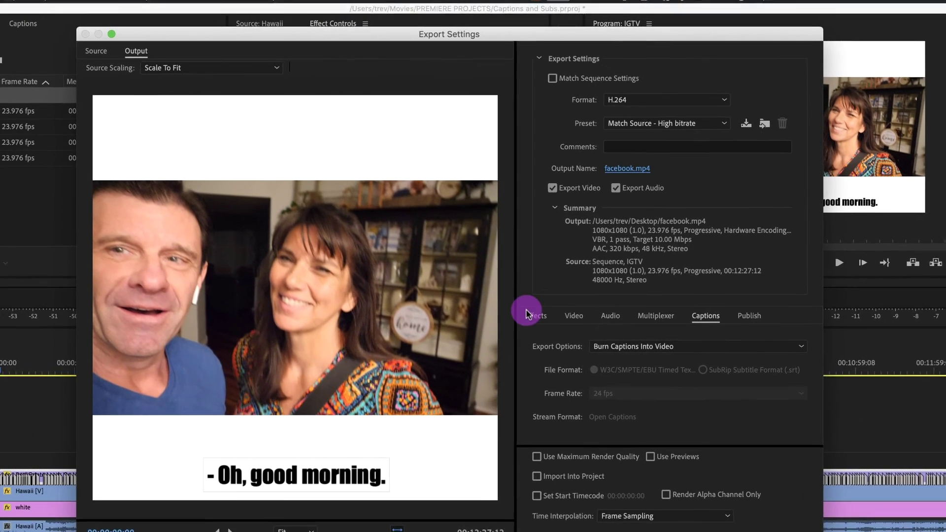
Review the Effects, Video, Audio, Multiplexer and Captions export settings tabs.
click(526, 314)
click(574, 315)
click(610, 315)
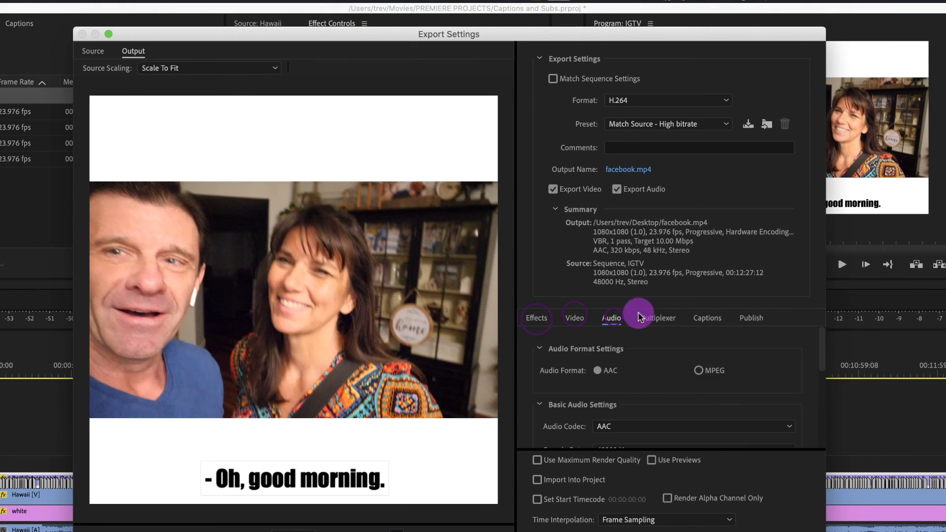
click(655, 315)
click(709, 319)
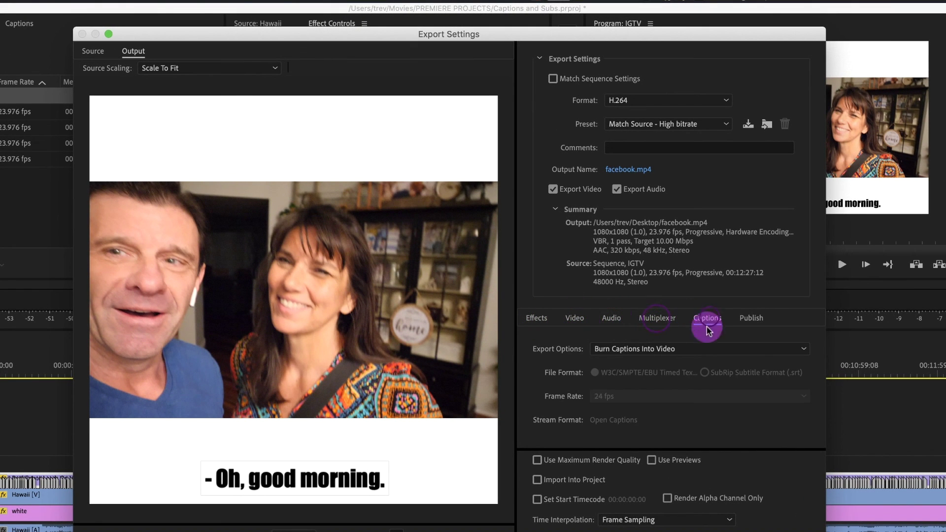
Set caption export to Burn Captions Into Video and export facebook.mp4.
click(620, 349)
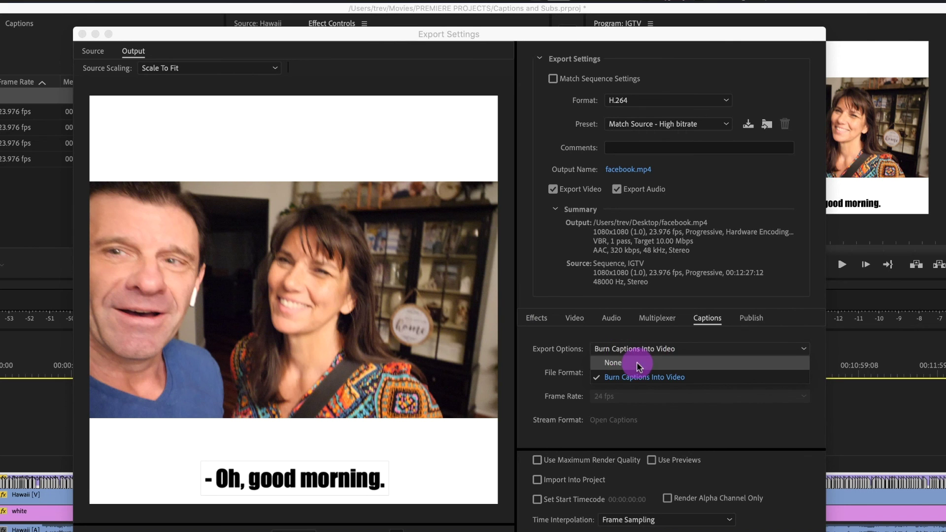
click(635, 363)
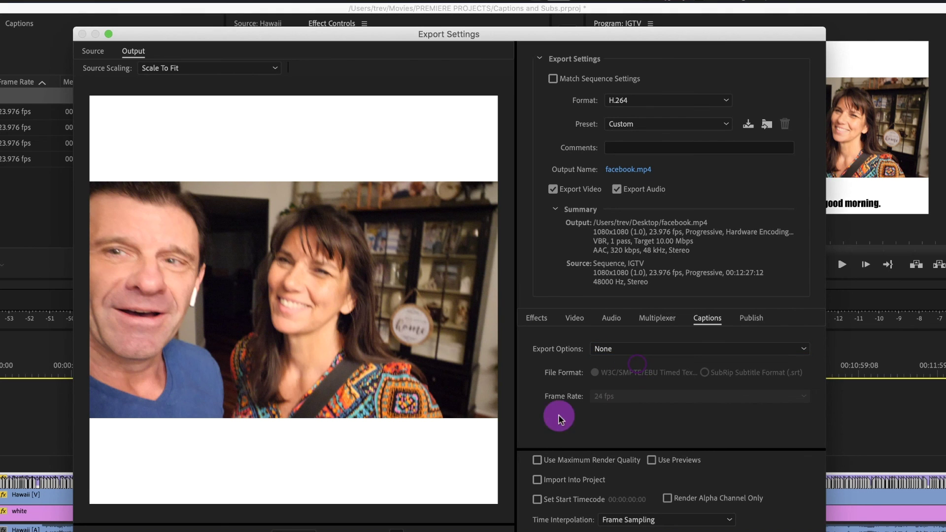
click(622, 350)
click(636, 377)
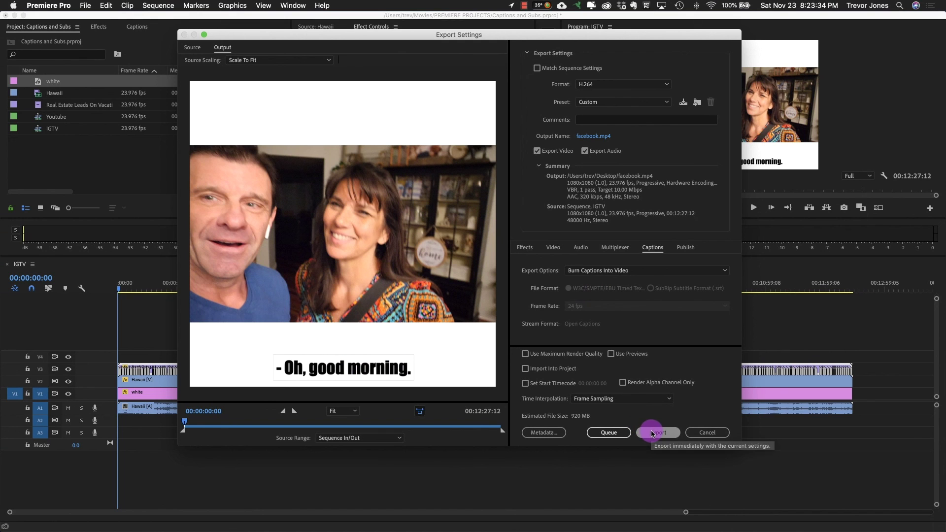
click(705, 433)
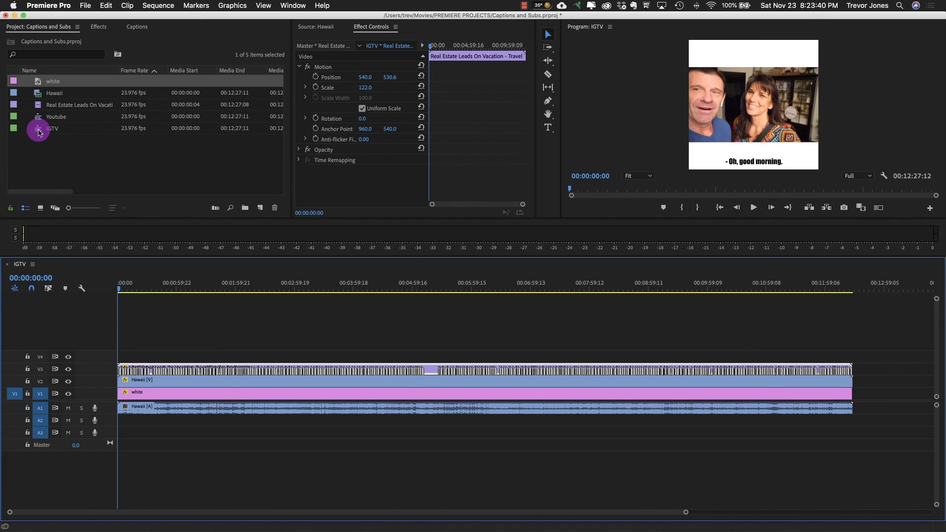
mouse_move(37, 131)
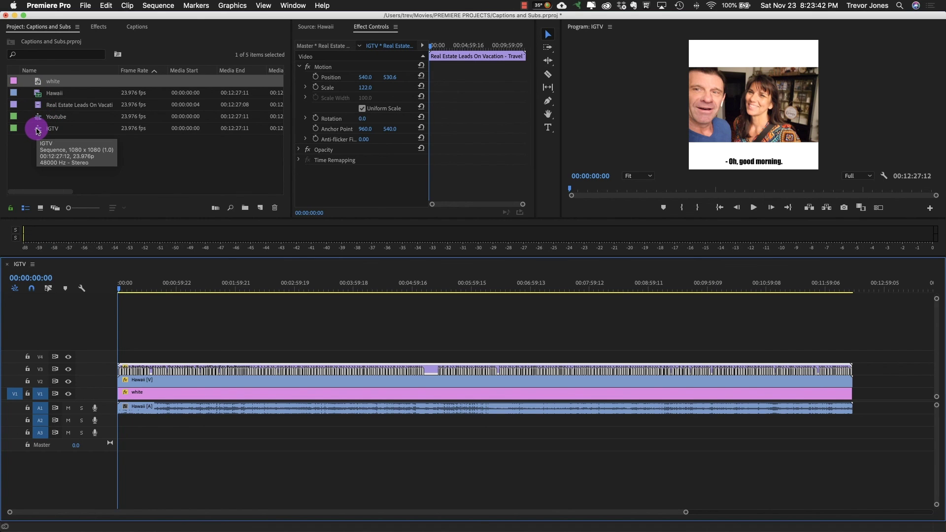